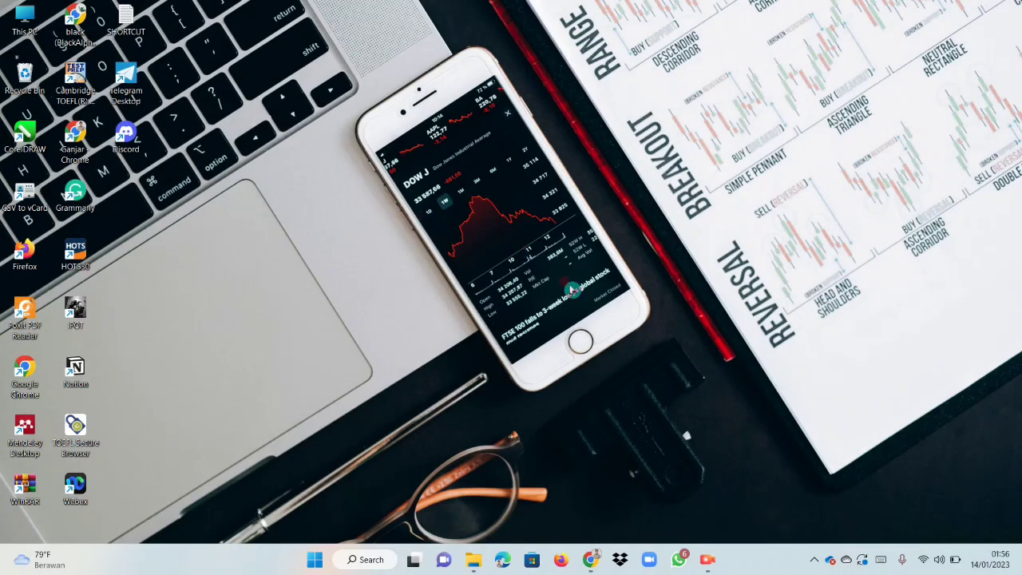
Switch to the Chrome window and search Google for "PUBLISH OR PERISH".
mouse_move(597, 563)
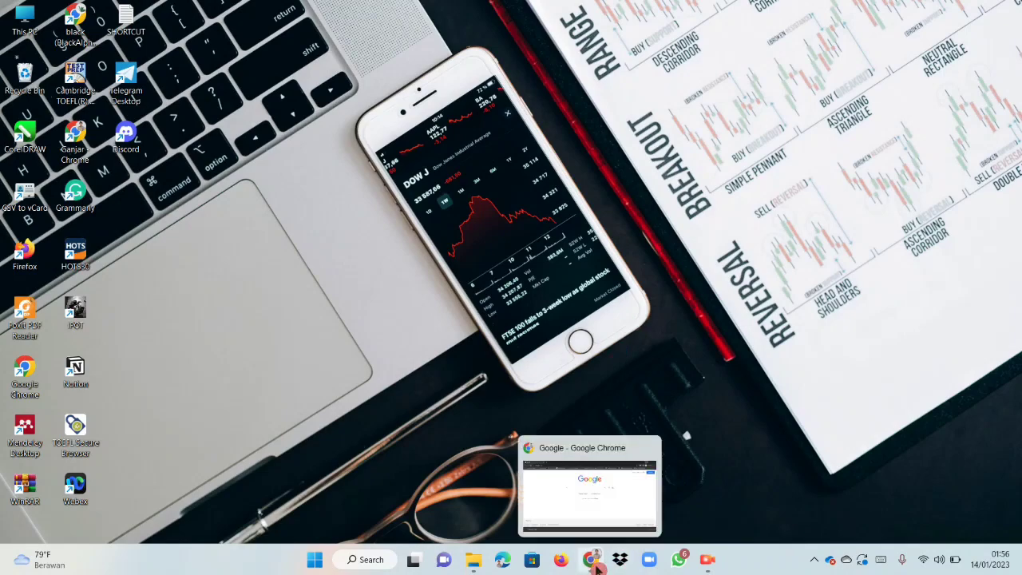
left_click(584, 522)
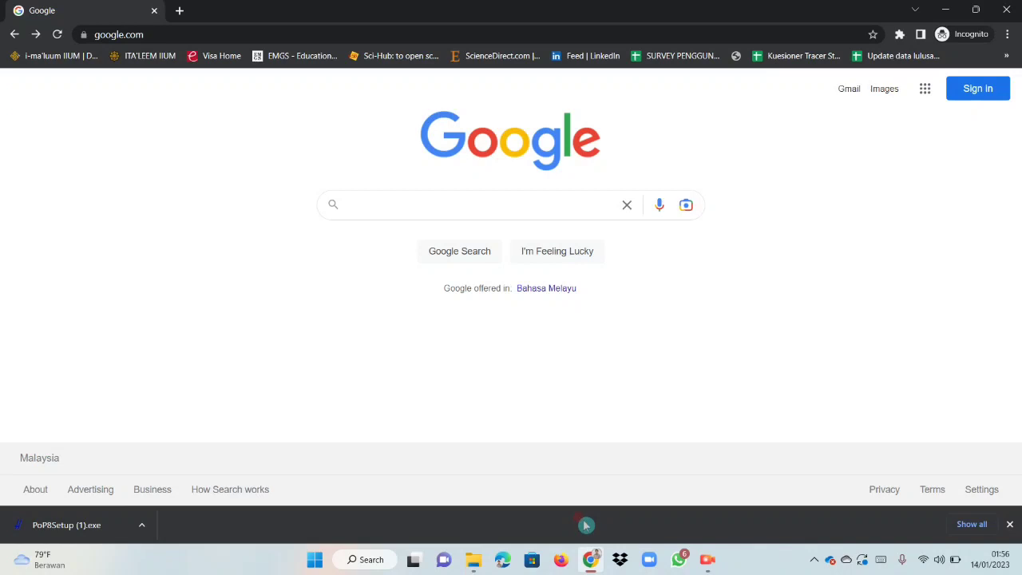
left_click(500, 205)
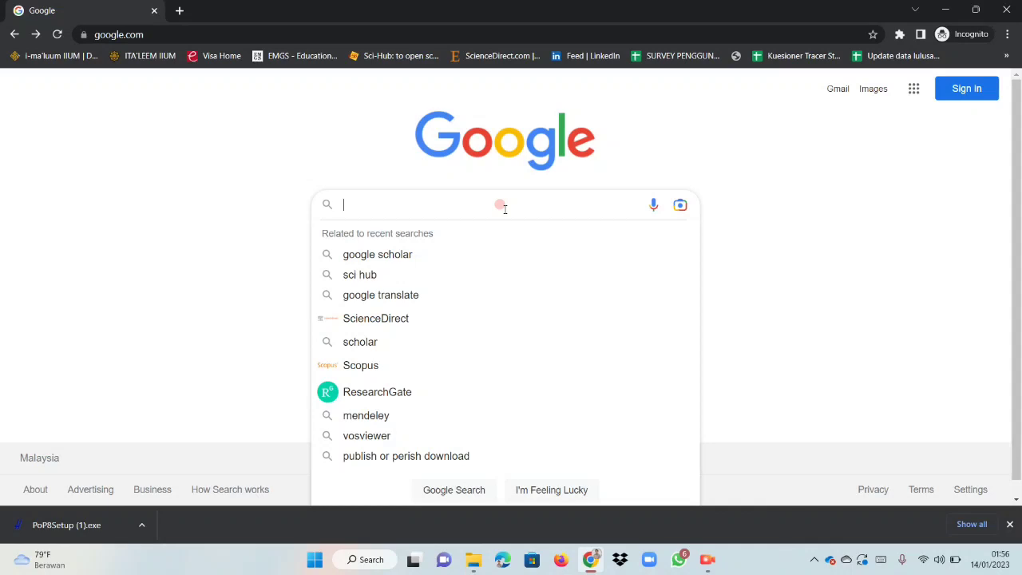
key("Caps_Lock")
type("p")
key("Caps_Lock")
key("BackSpace")
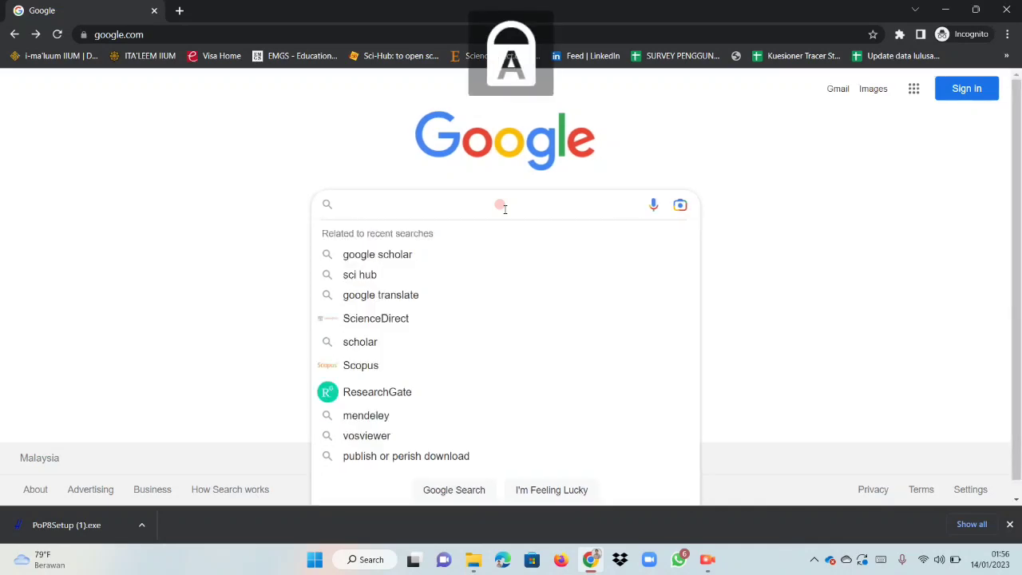
type("PUB")
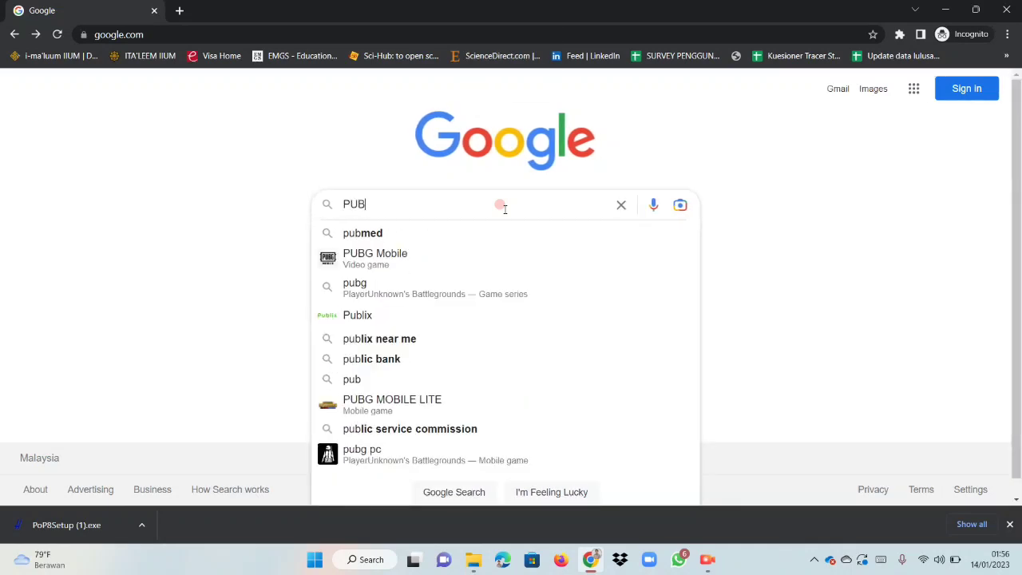
type("LISH OR ")
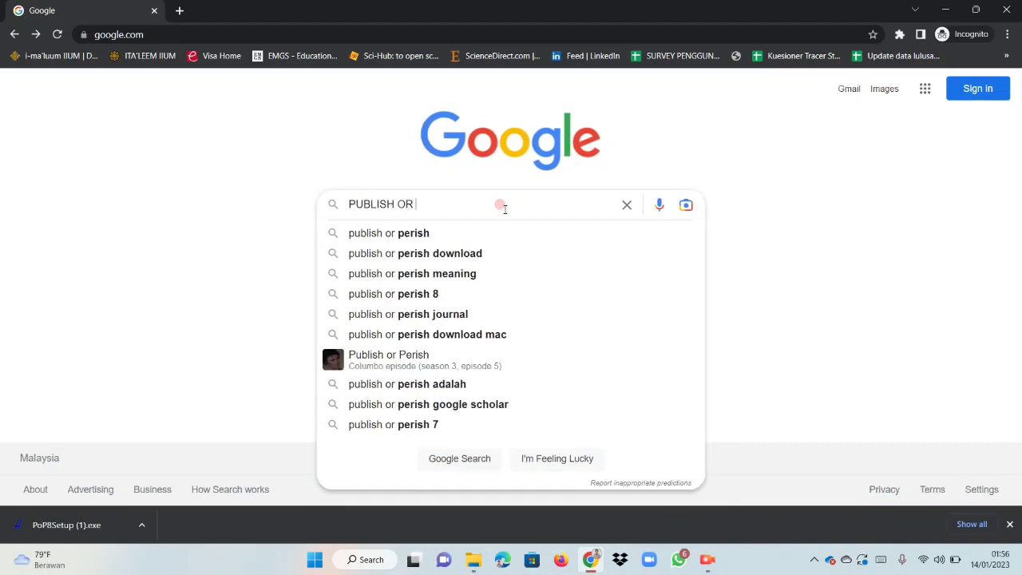
type("PERISH")
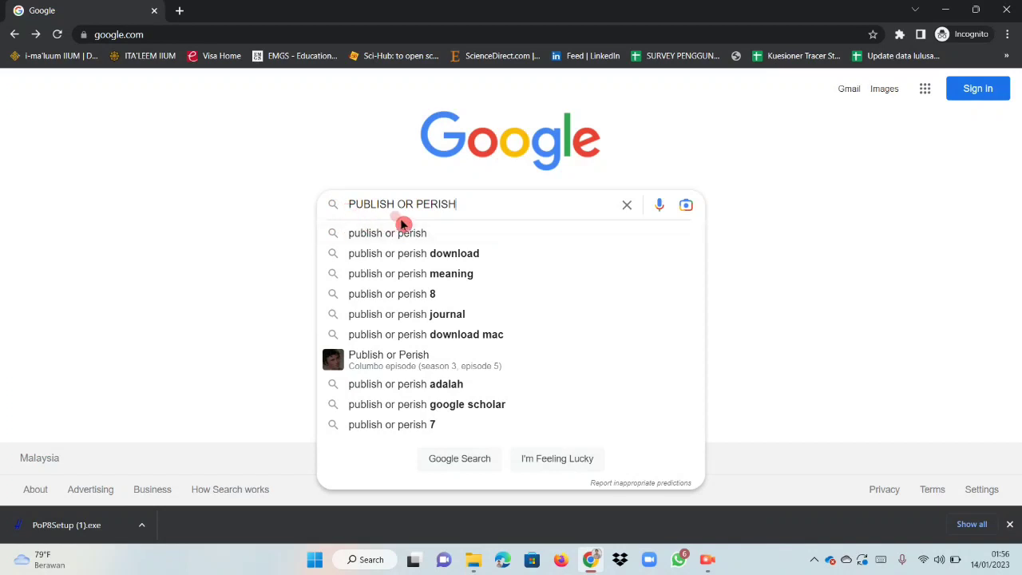
left_click(476, 206)
key("Return")
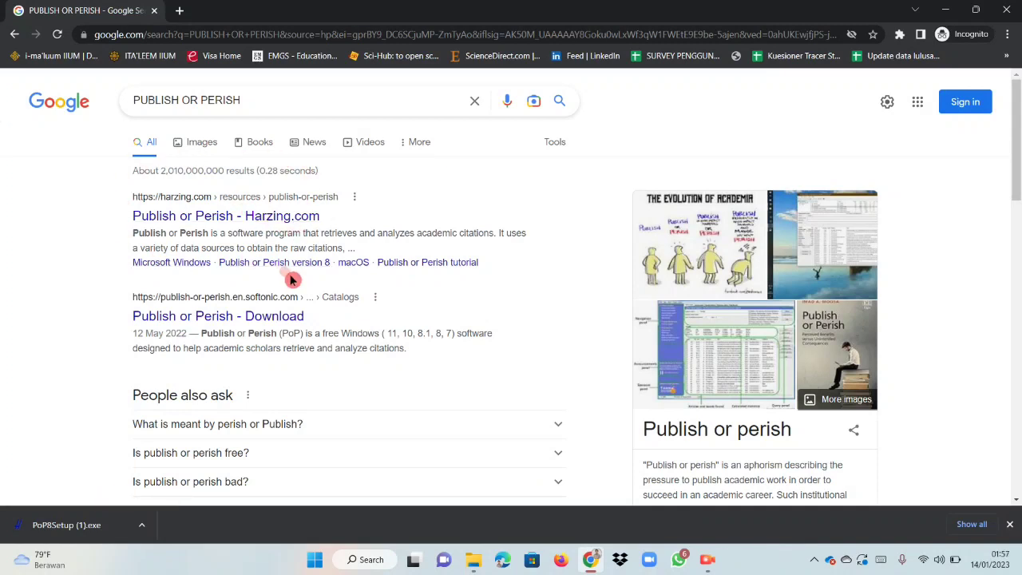
Open the Harzing.com Publish or Perish page and go to its Microsoft Windows download and installation instructions.
left_click(283, 215)
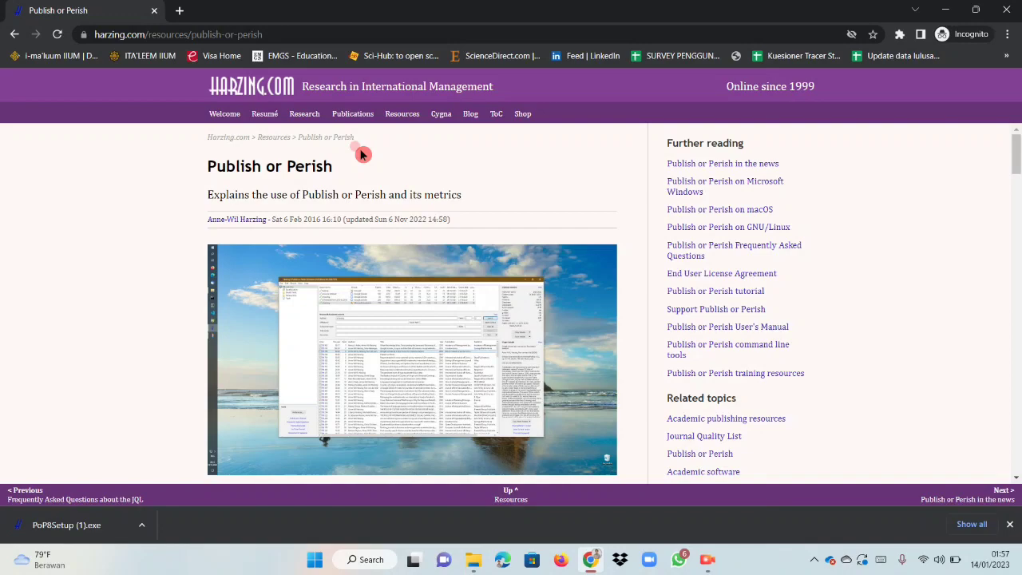
scroll(361, 154, "down", 5)
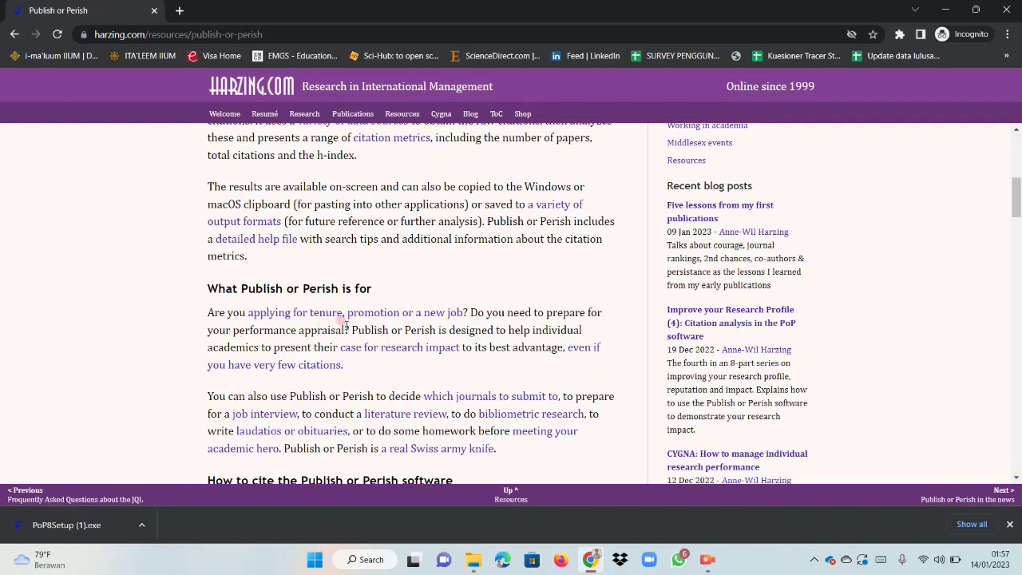
scroll(370, 286, "down", 1)
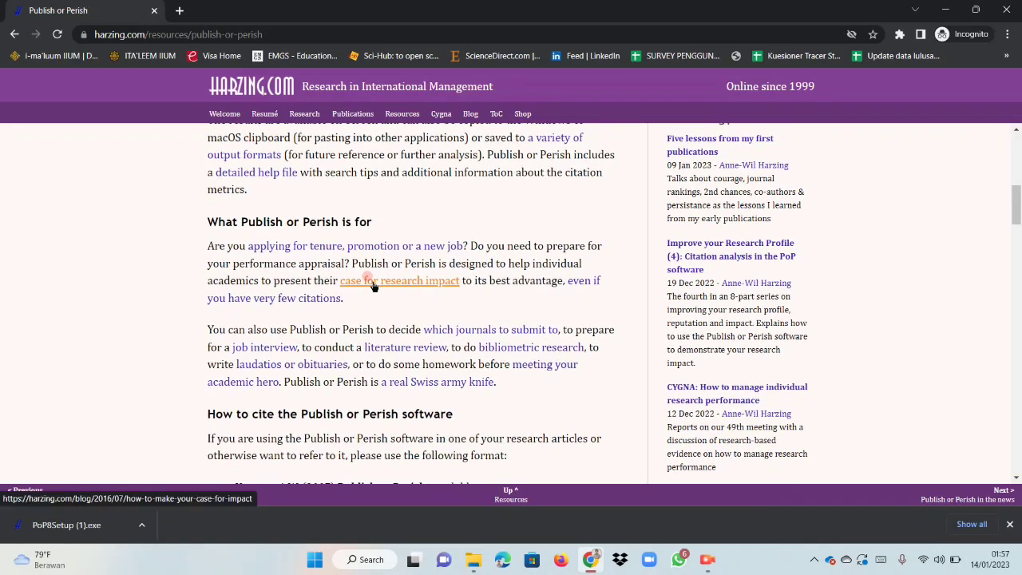
scroll(372, 284, "down", 3)
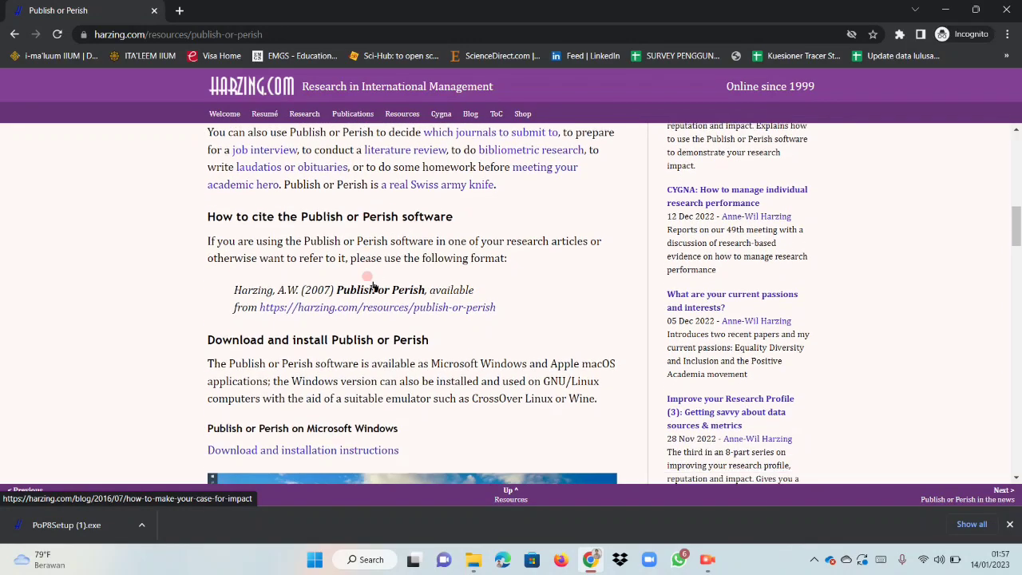
scroll(359, 249, "down", 2)
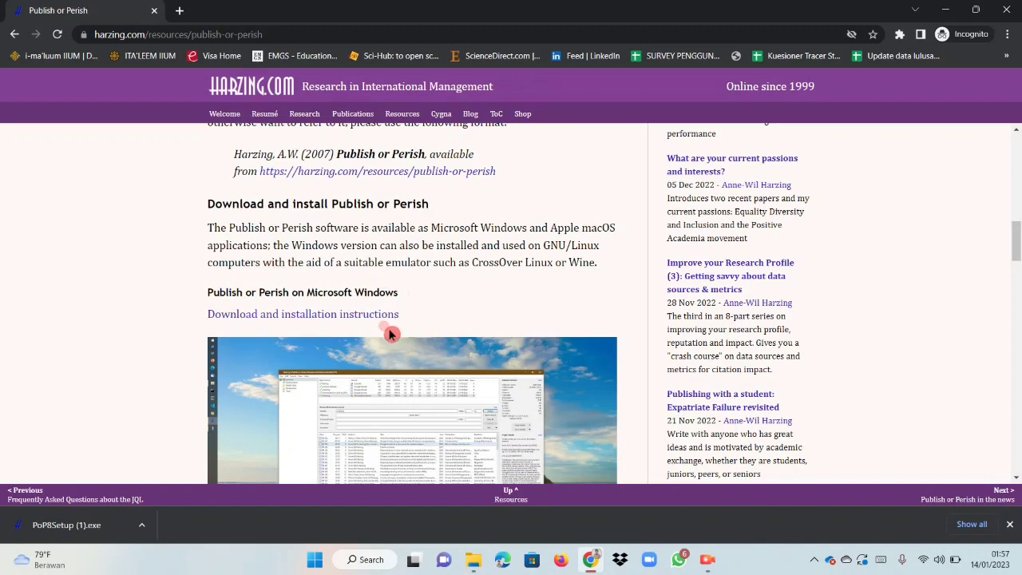
left_click(287, 317)
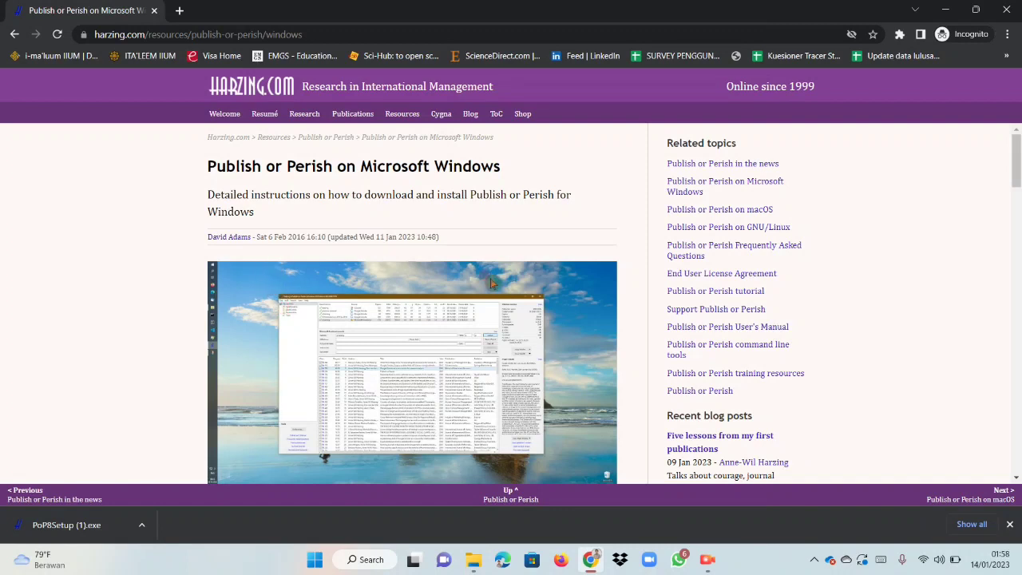
Download the Publish or Perish installer for Windows, saving it as PoP8Setup (2) in the 1. Assignment folder, and dismiss the download bar.
scroll(342, 287, "down", 3)
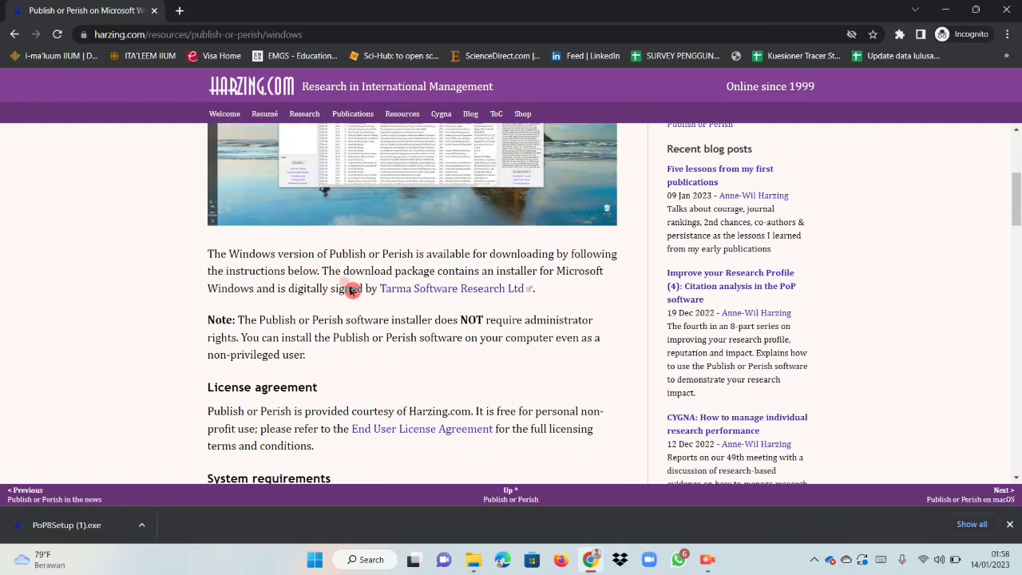
scroll(348, 283, "down", 5)
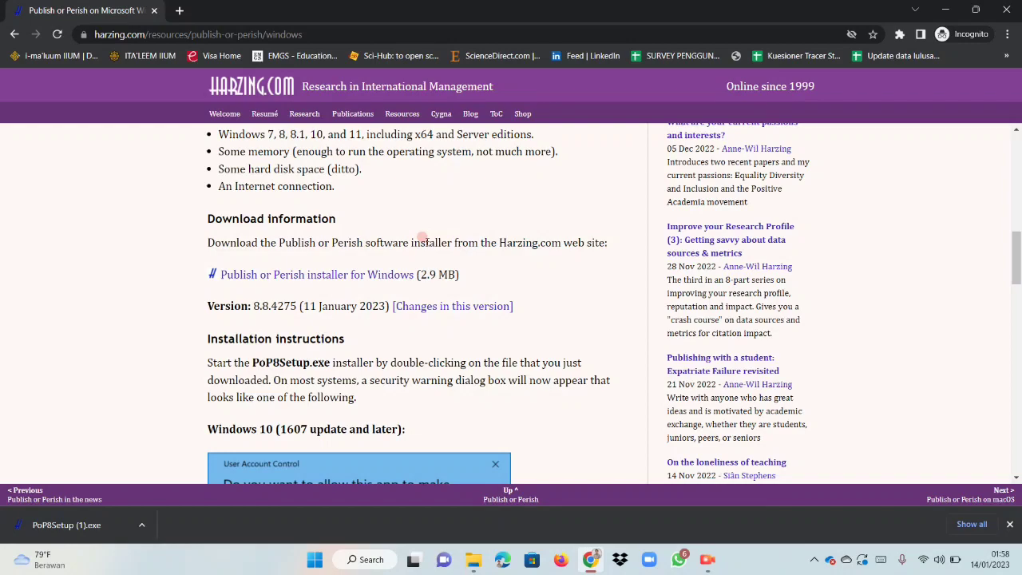
scroll(417, 231, "up", 5)
scroll(415, 224, "down", 4)
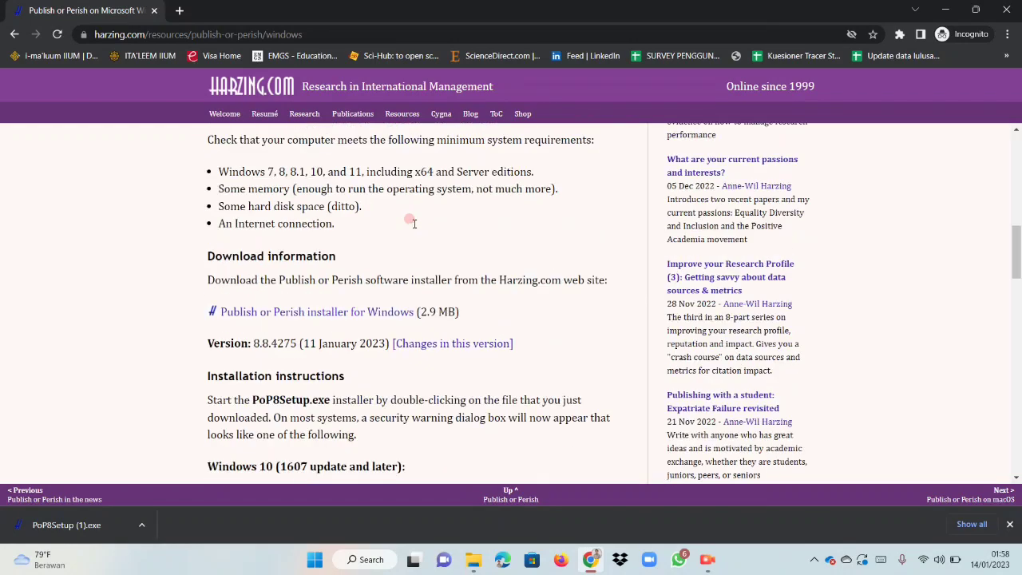
scroll(414, 223, "down", 1)
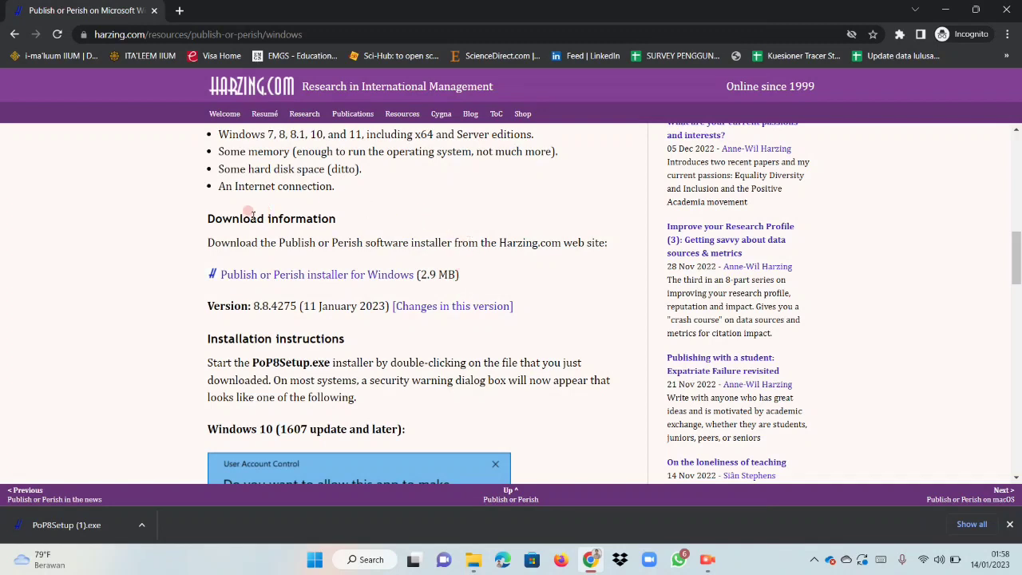
left_click(326, 275)
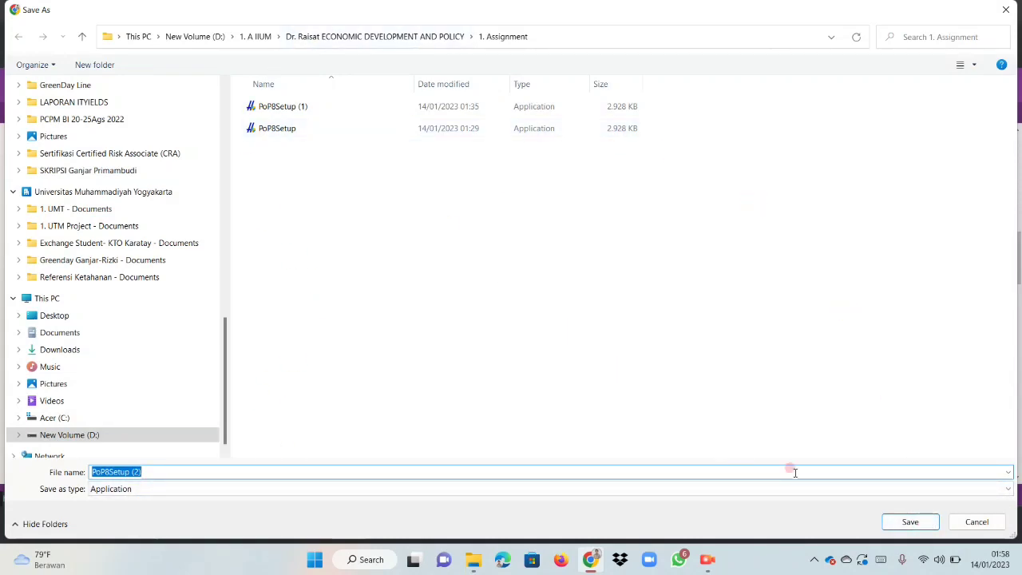
left_click(908, 523)
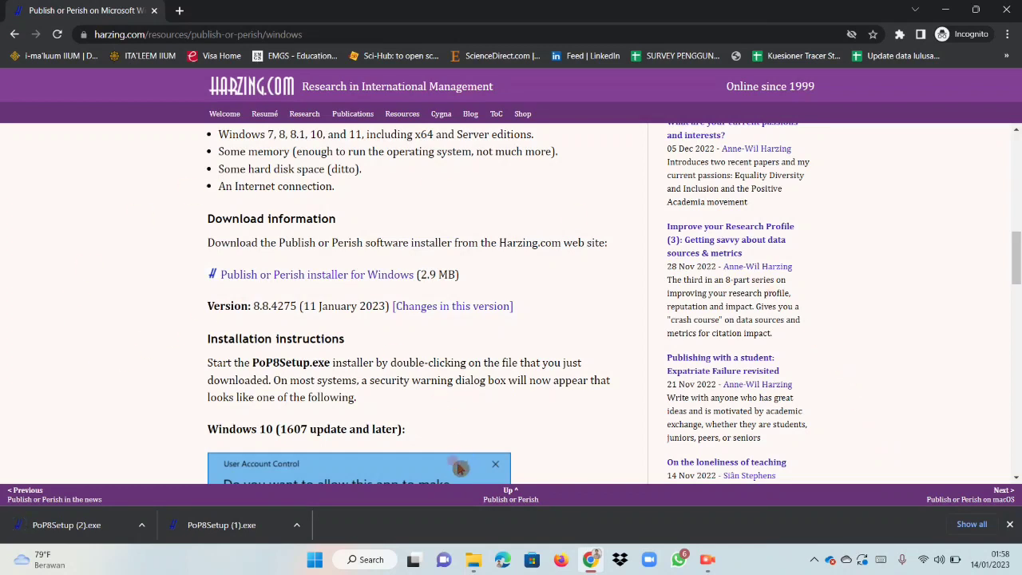
left_click(1009, 525)
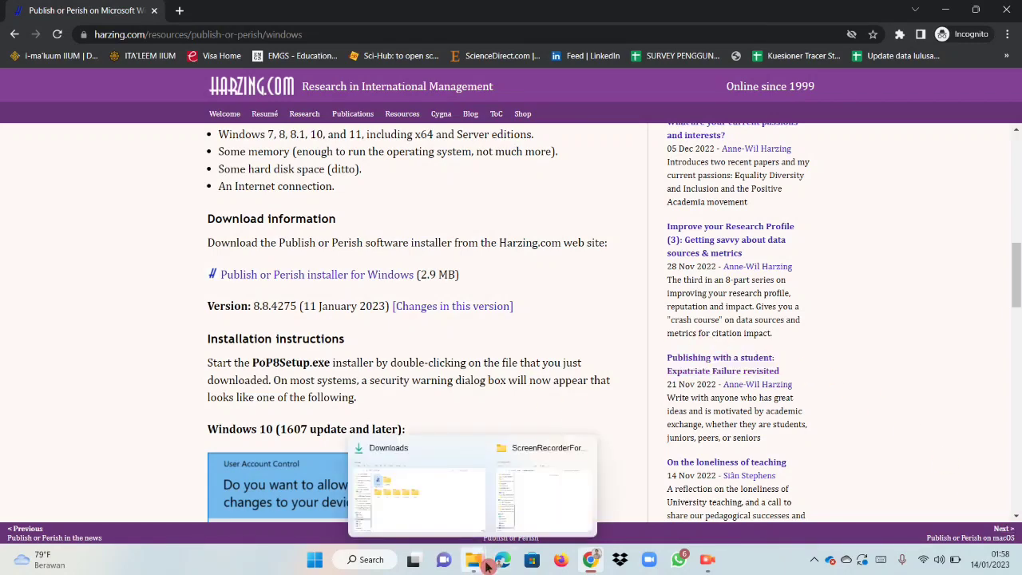
Switch to File Explorer, run PoP8Setup from the Downloads folder and continue past the installer's welcome page.
left_click(420, 509)
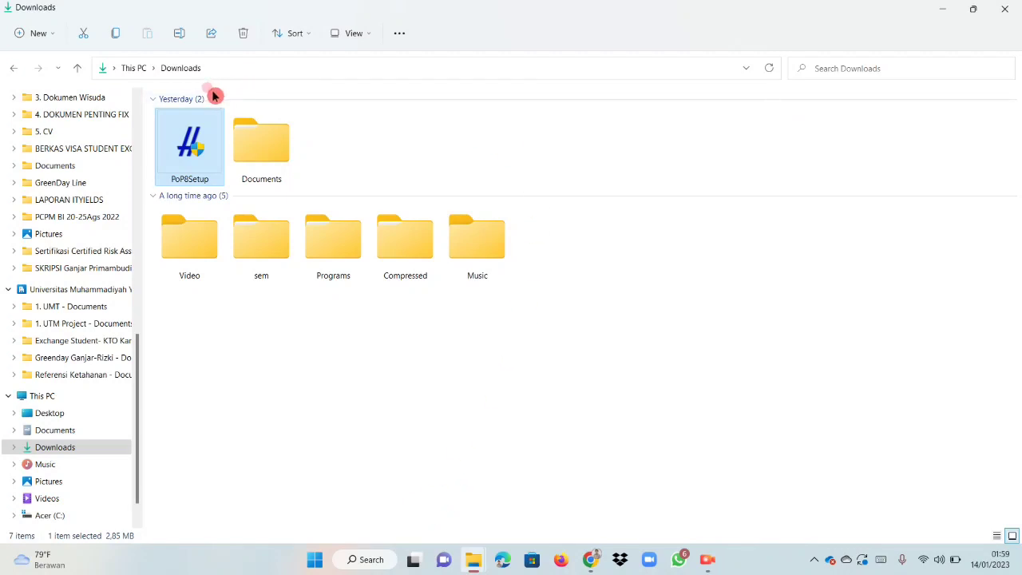
left_click(347, 160)
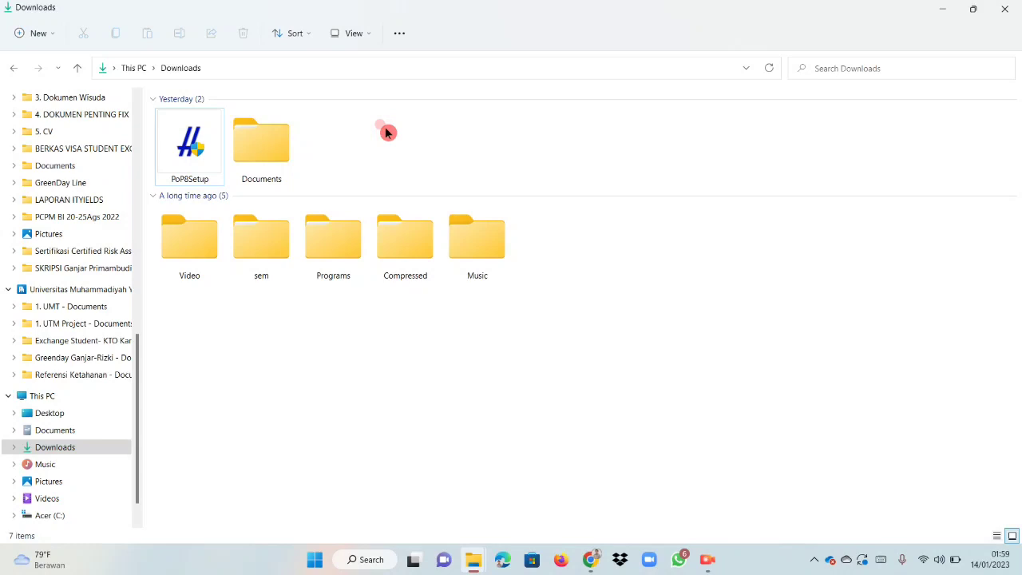
left_click(196, 153)
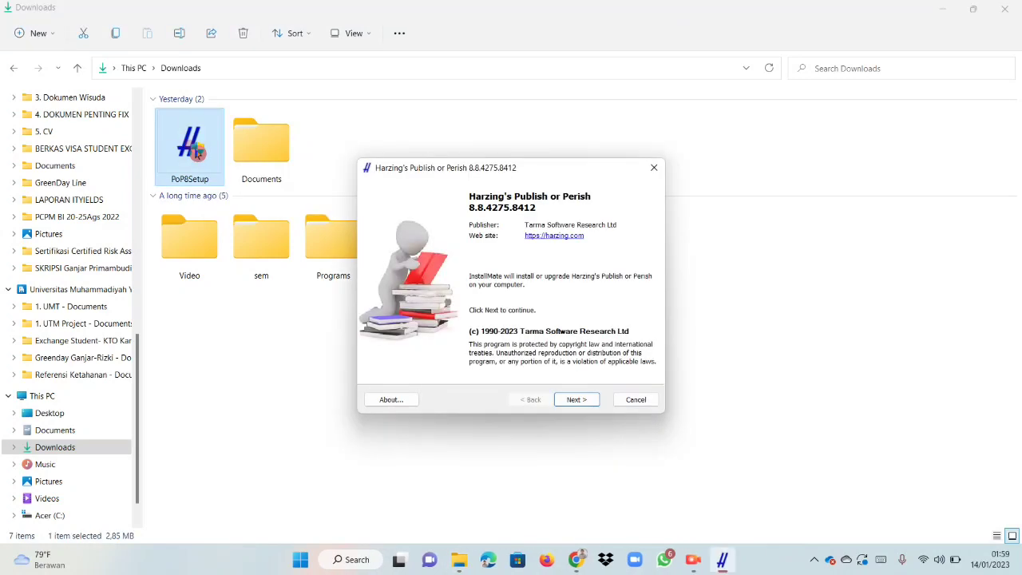
left_click(576, 399)
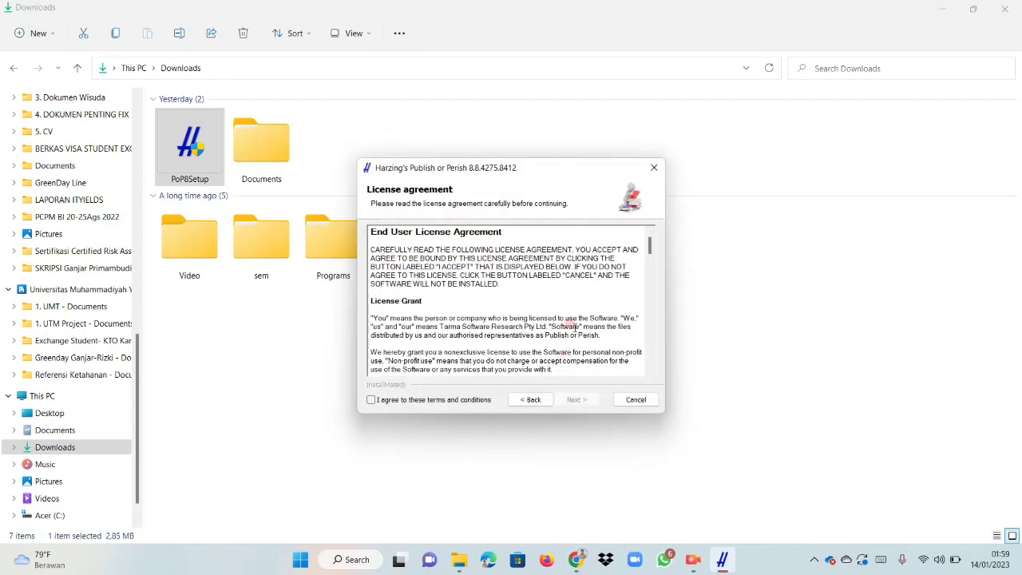
Review the End User License Agreement and agree to its terms and conditions.
scroll(578, 309, "down", 3)
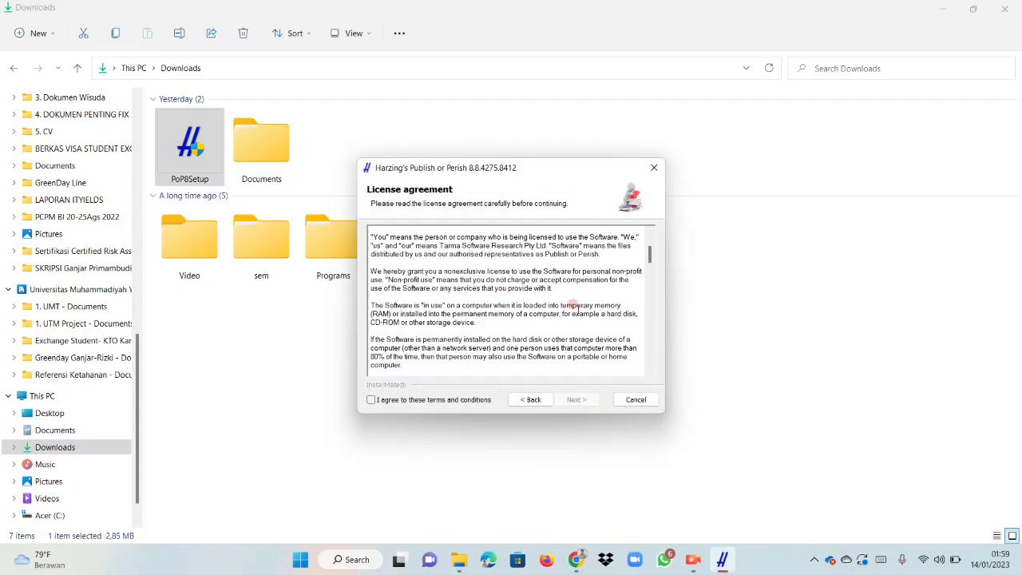
scroll(578, 309, "down", 2)
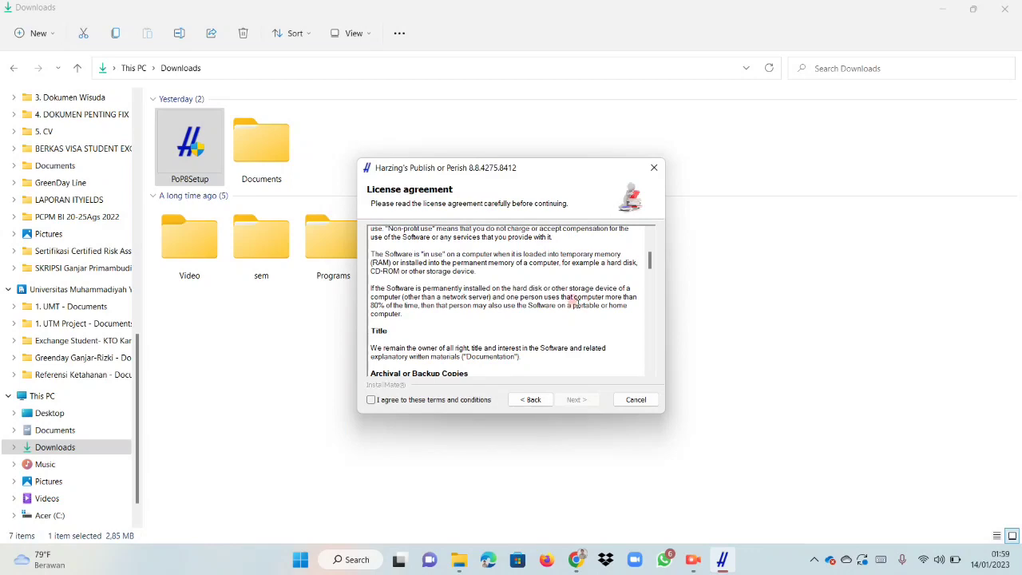
scroll(572, 302, "up", 3)
scroll(575, 303, "down", 3)
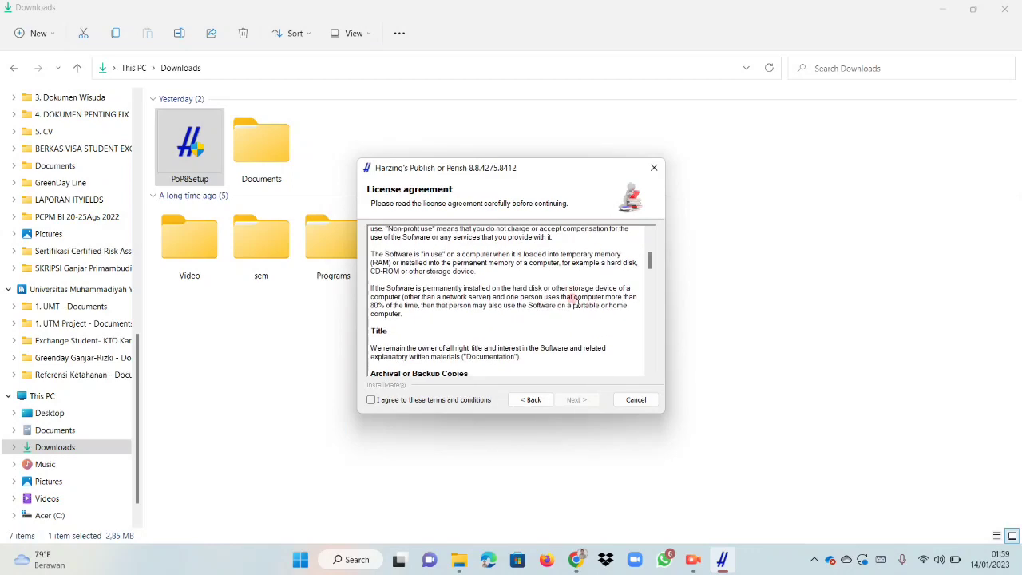
left_click(372, 401)
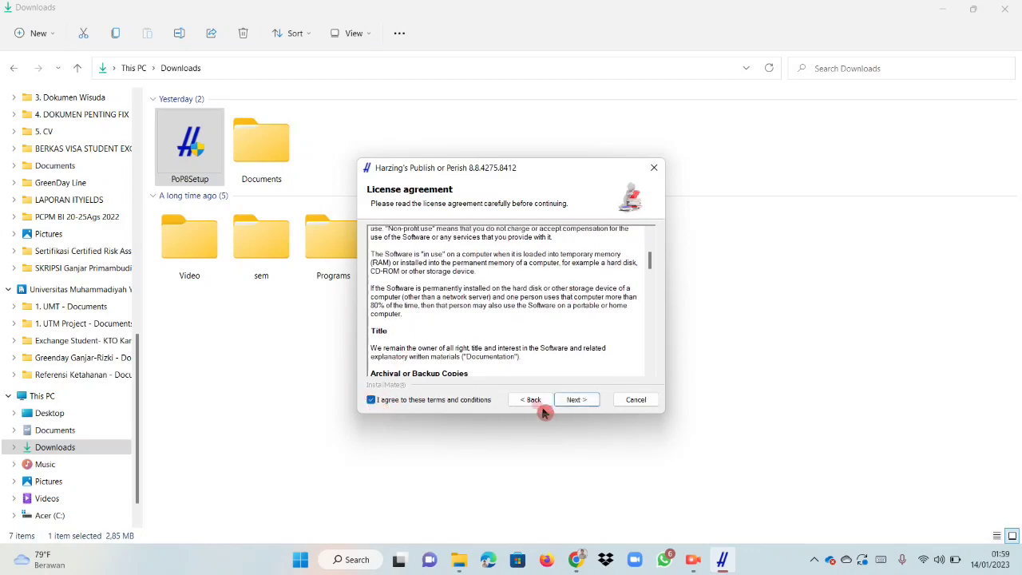
Install Harzing's Publish or Perish in C:\Program Files\Harzing's Publish or Perish 8 and finish the setup with Start the application enabled.
left_click(576, 400)
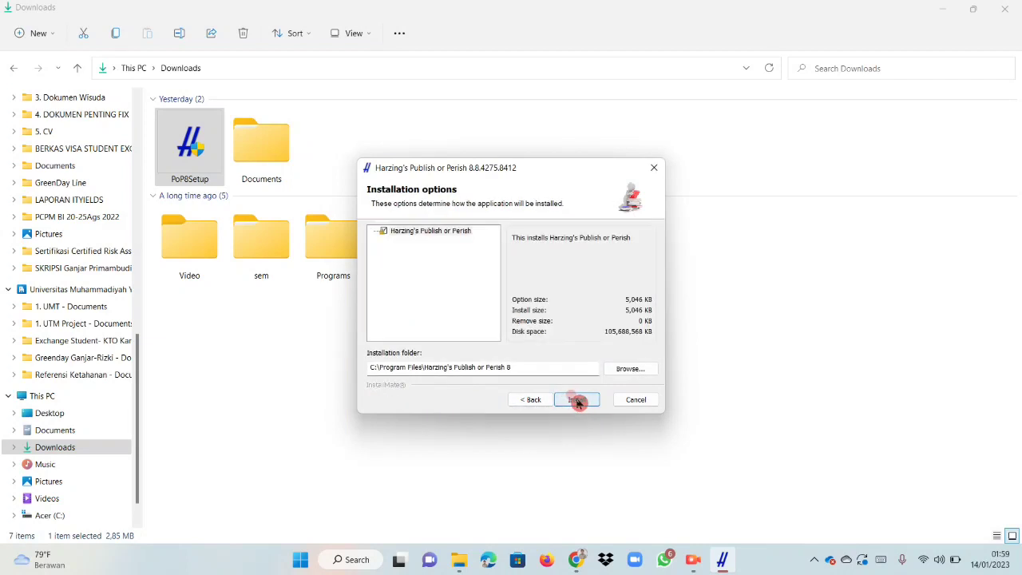
left_click(576, 400)
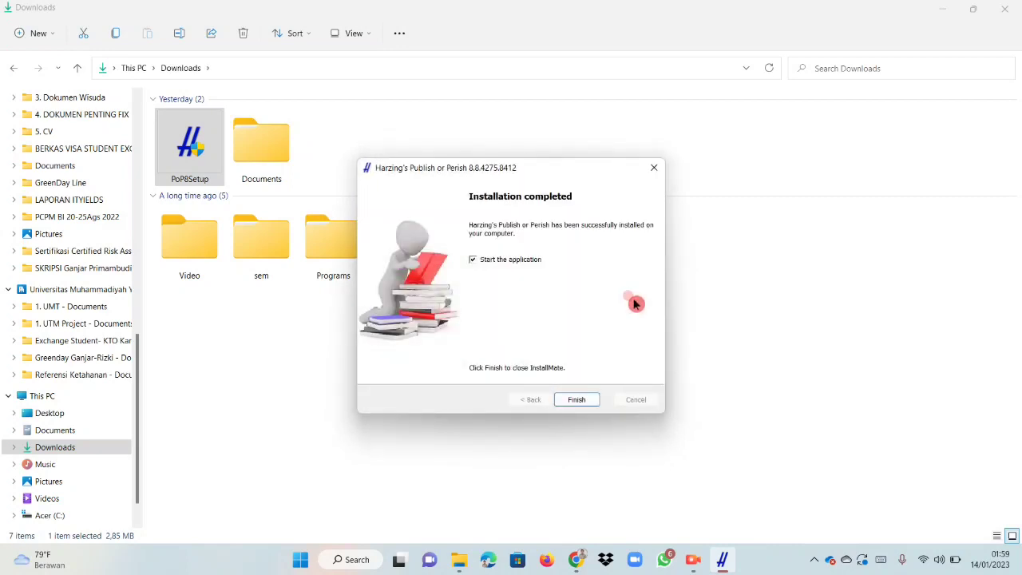
left_click(578, 401)
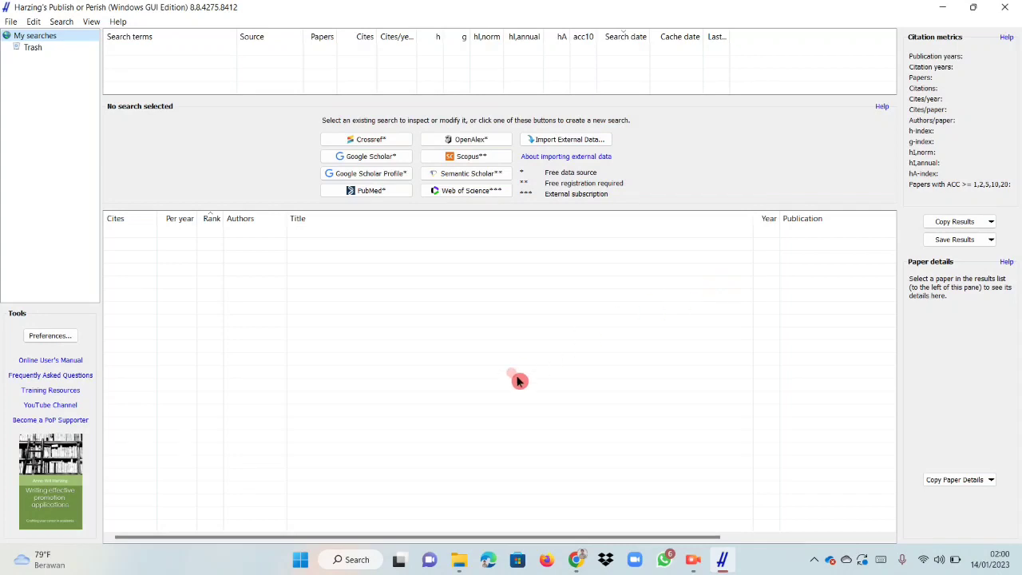
Search Windows for the installed app using "PUBLISH OR PERISH".
left_click(357, 559)
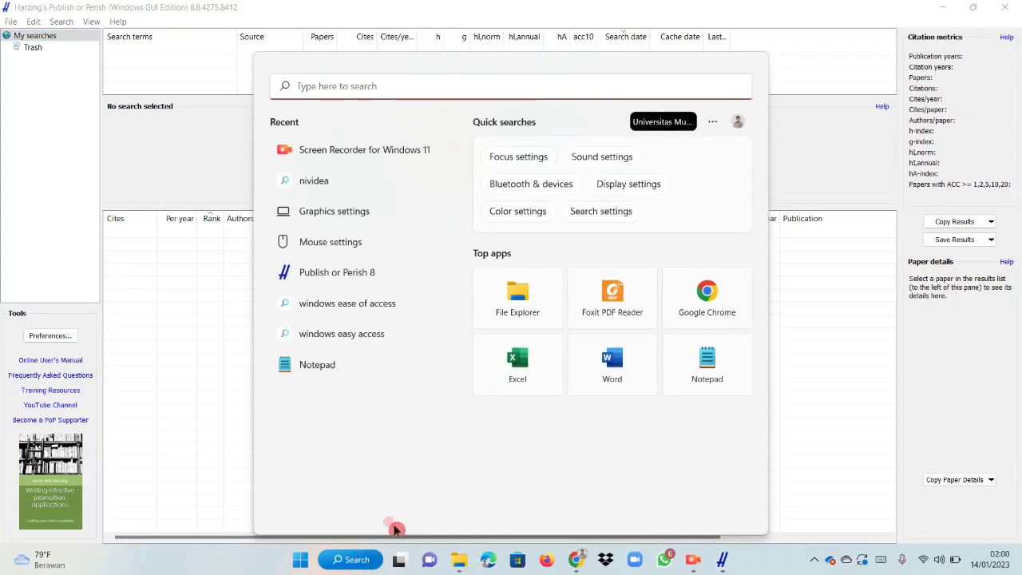
type("PUB")
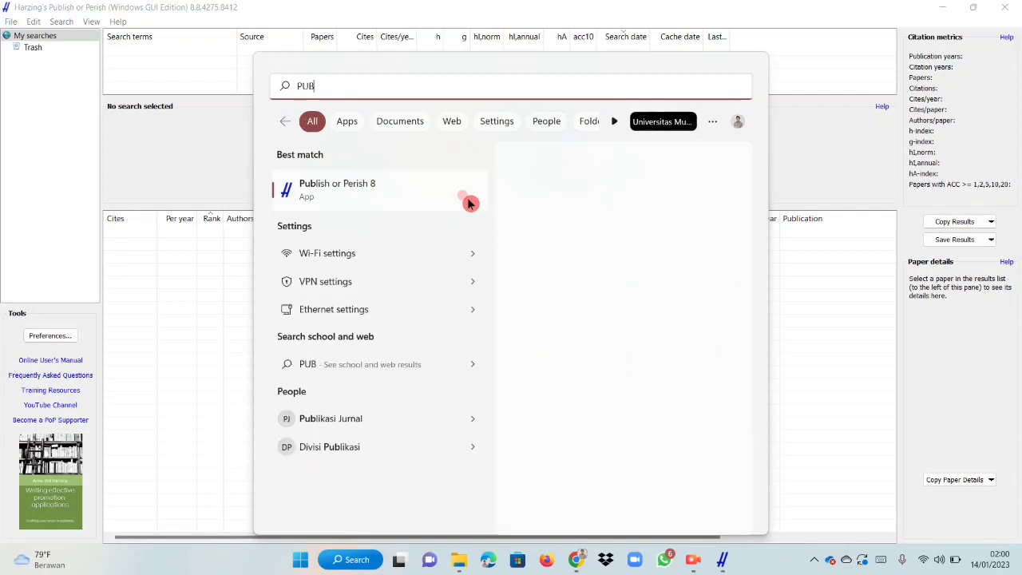
type("LISH ")
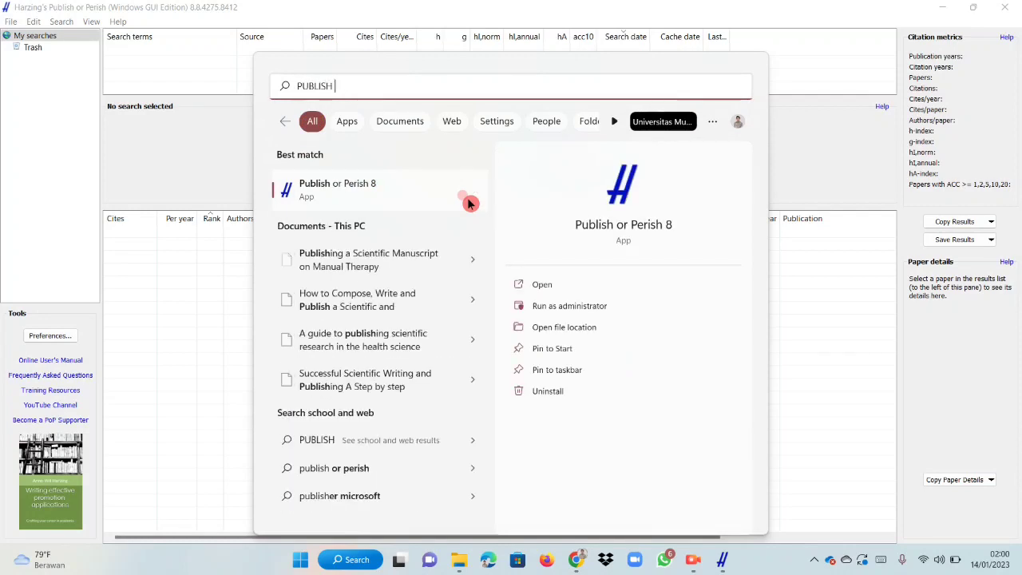
type("OR PERISH")
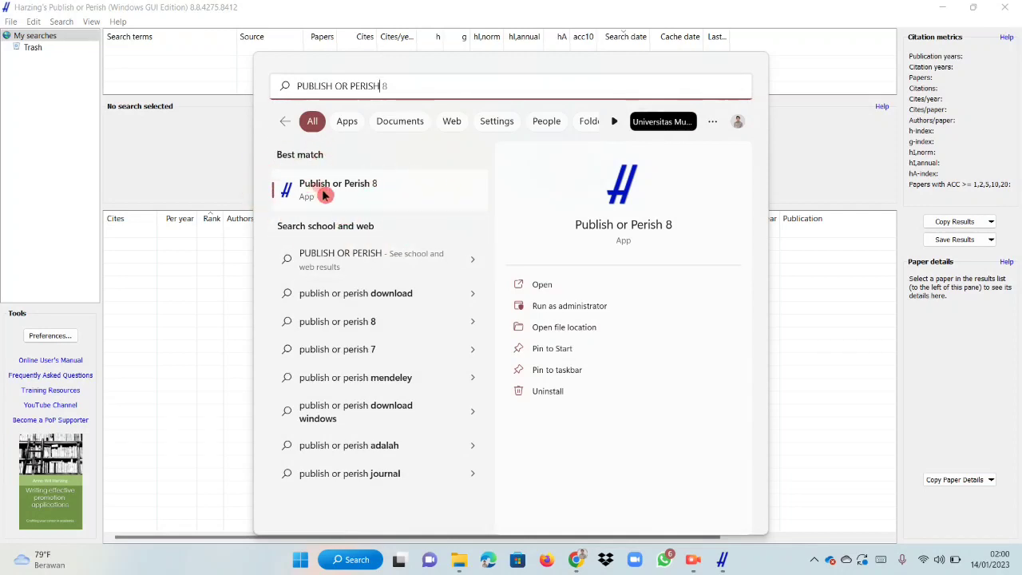
left_click(201, 278)
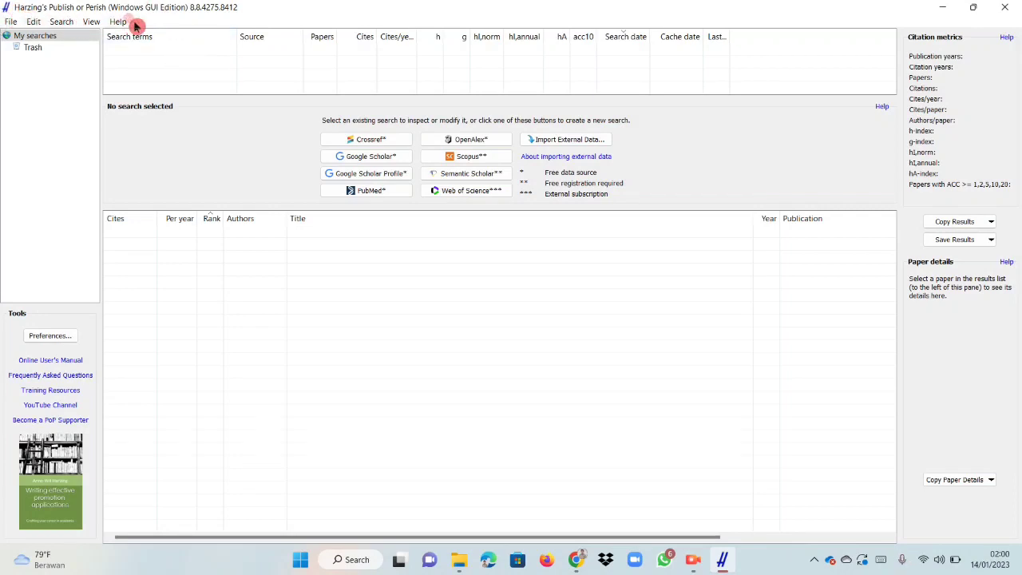
left_click(11, 22)
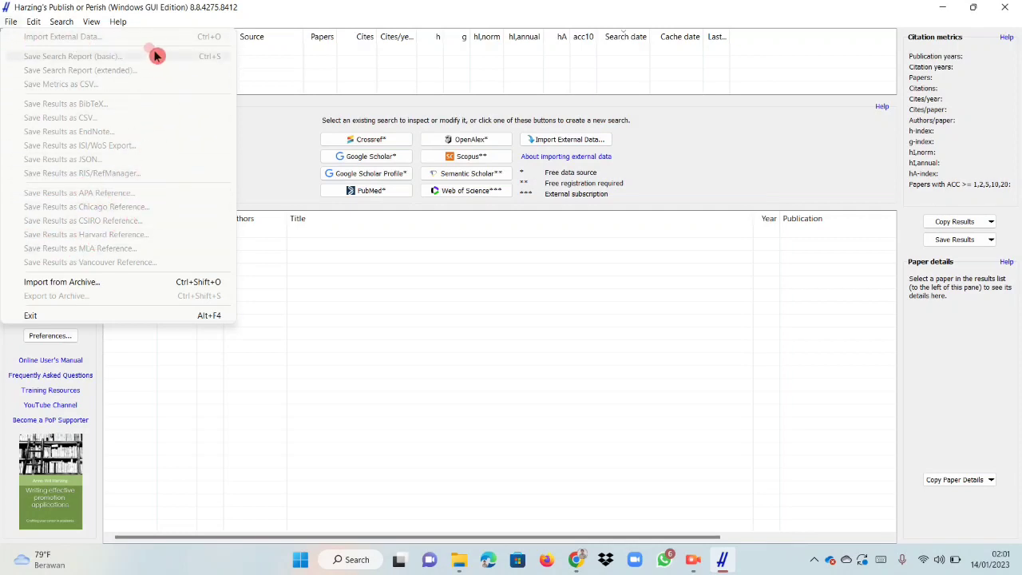
left_click(32, 21)
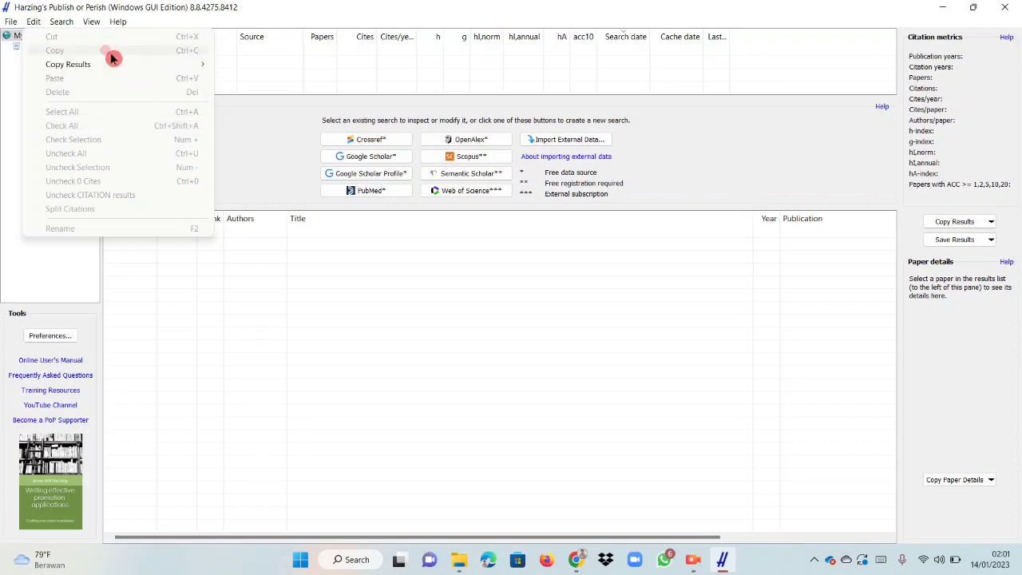
mouse_move(70, 23)
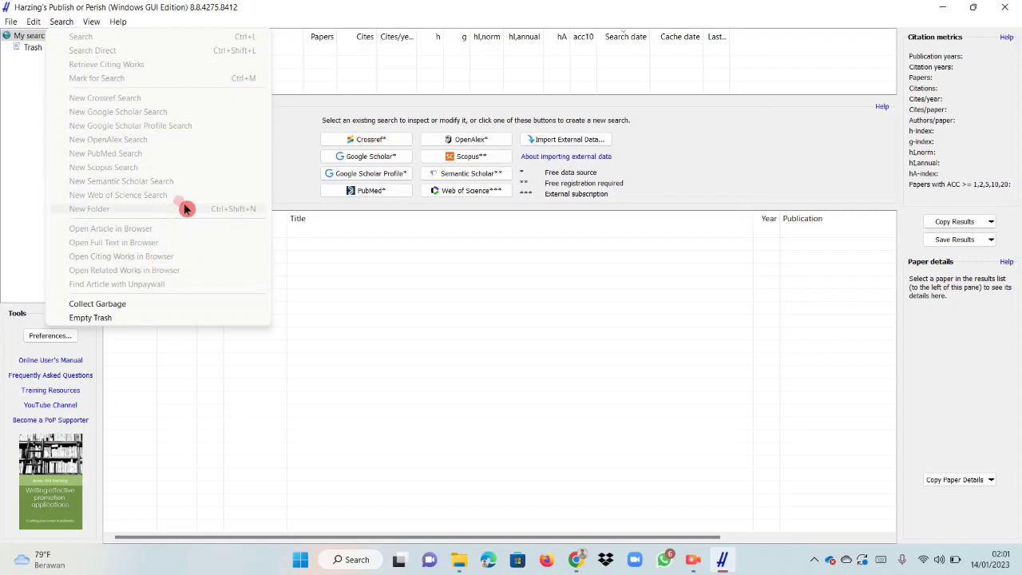
left_click(409, 324)
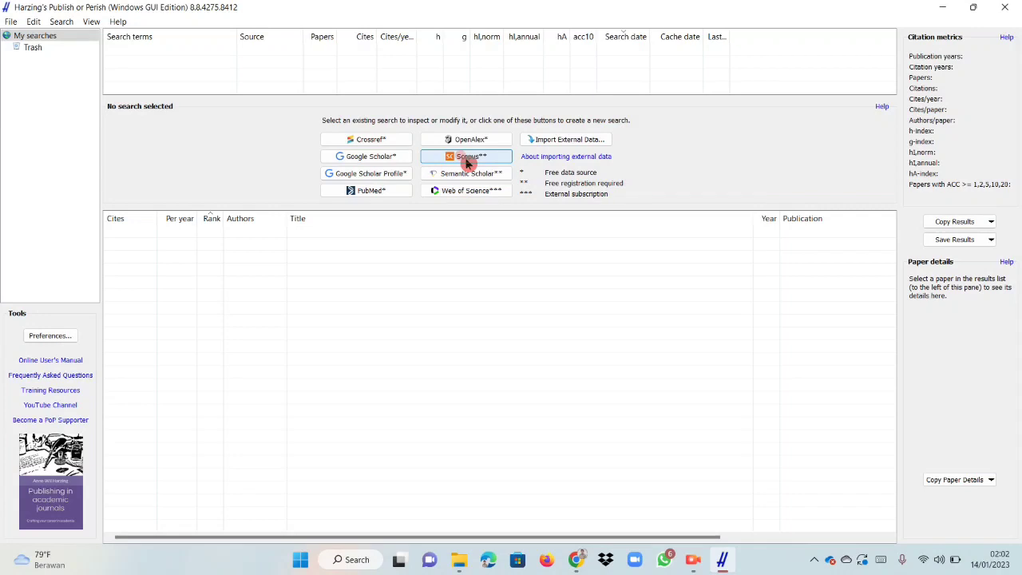
Create a new Google Scholar search and set its maximum number of results to 50.
left_click(379, 158)
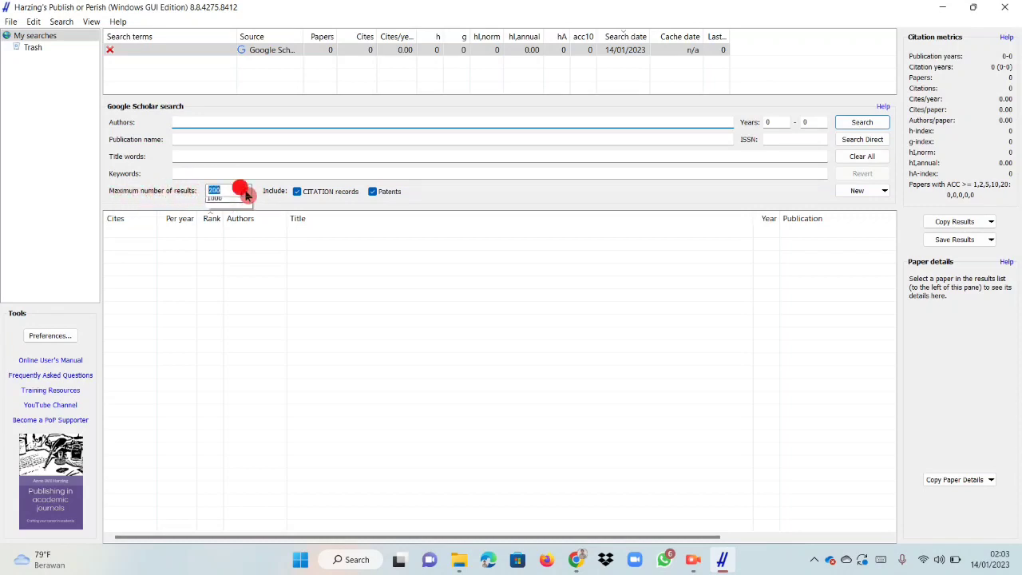
left_click(247, 192)
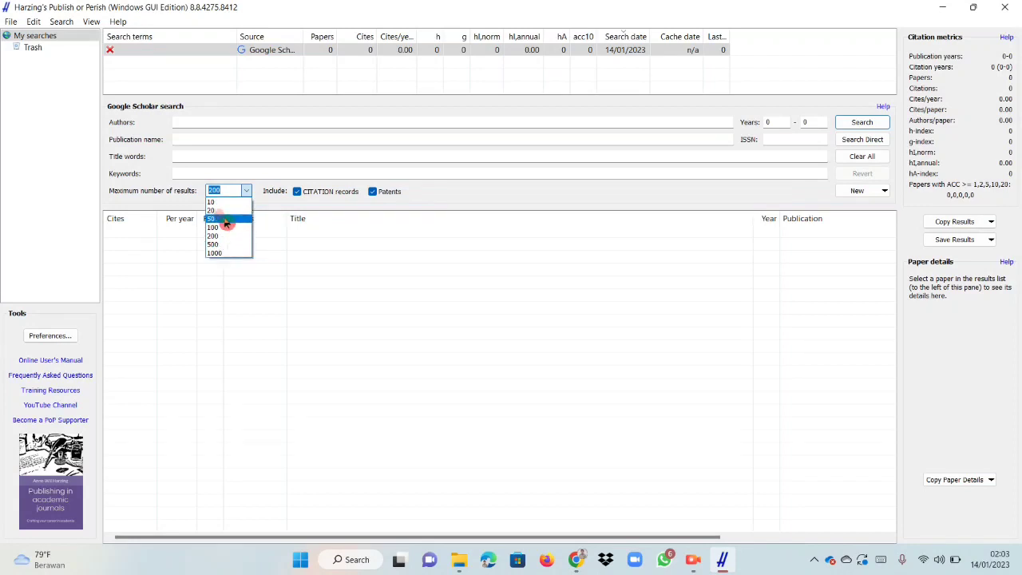
left_click(225, 220)
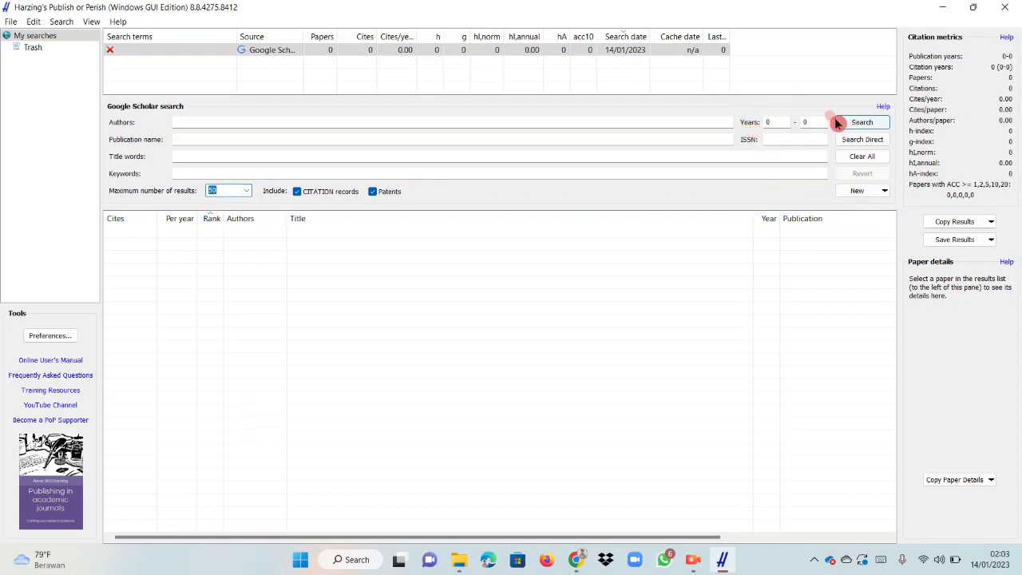
Enter ECONOMIC+DEVELOPMENT as the keywords of the Google Scholar search.
left_click(774, 121)
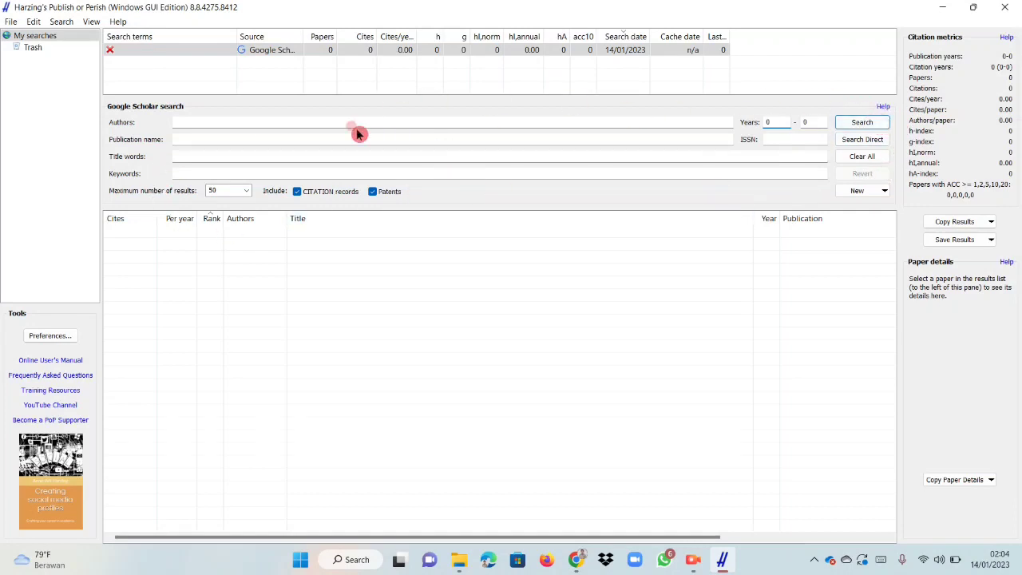
left_click(356, 170)
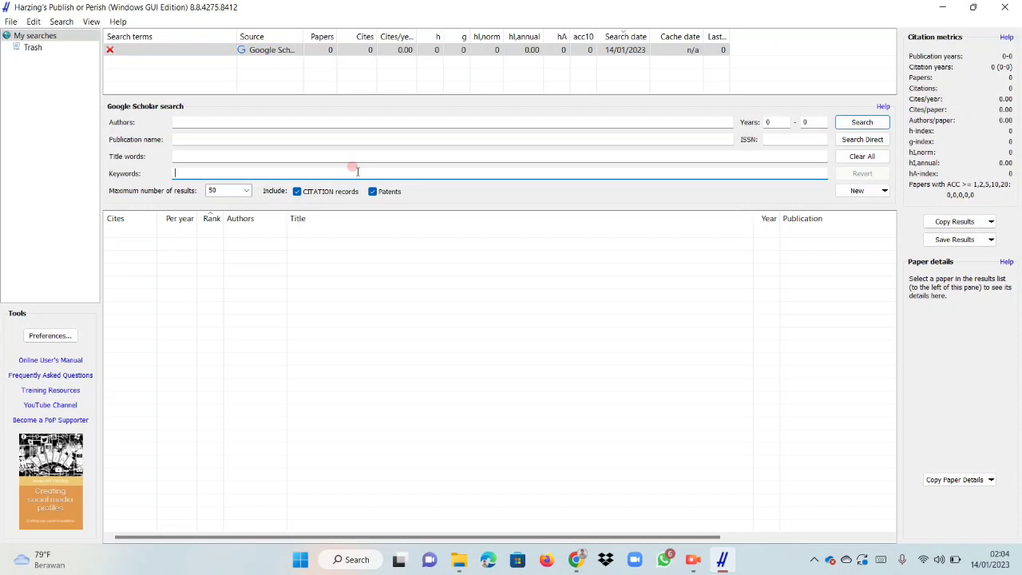
left_click(191, 173)
left_click(184, 170)
type("ECONOMIC+DEVELOP")
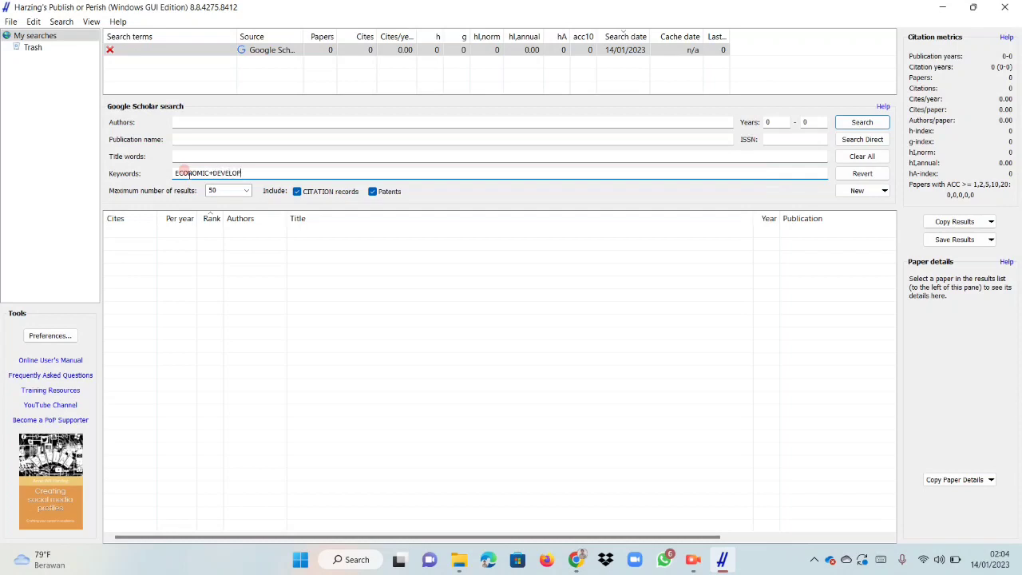
type("MENT")
type("+")
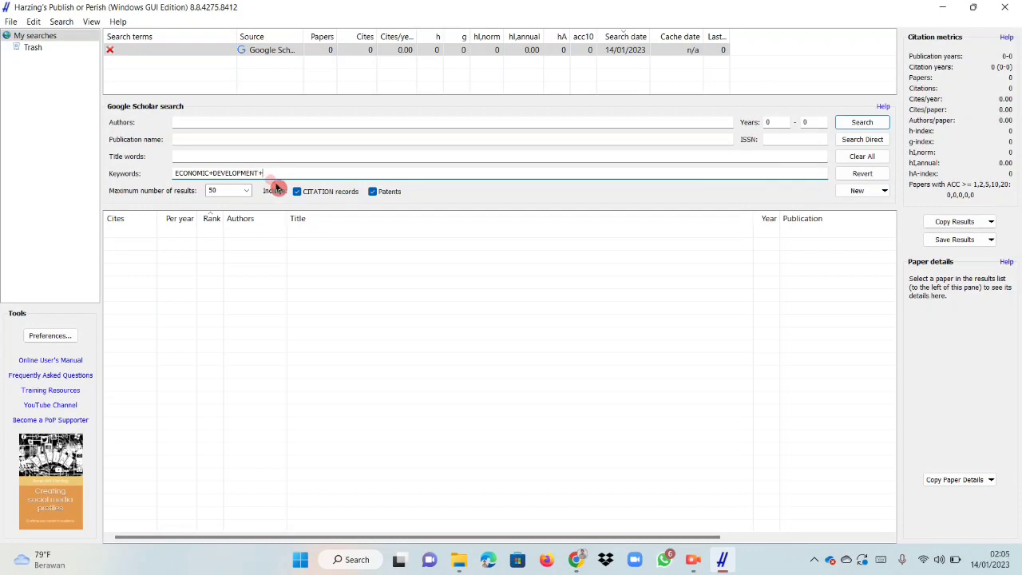
type("INDONESIA")
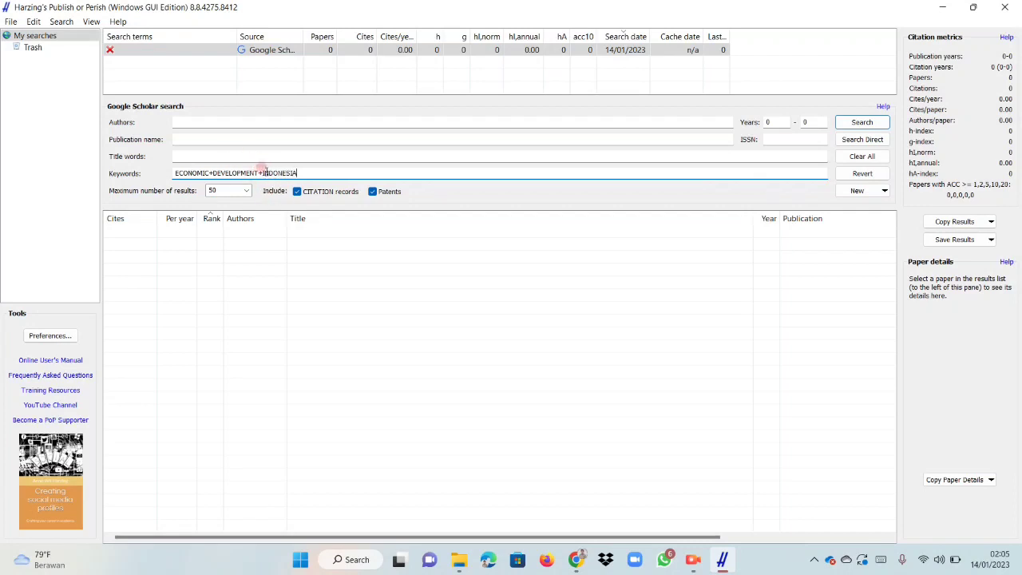
key("BackSpace")
key("BackSpace")
key("BackSpace")
key("BackSpace")
key("BackSpace")
key("BackSpace")
key("BackSpace")
key("BackSpace")
key("BackSpace")
Limit the Google Scholar search to publication years 2015 through 2022.
left_click(773, 122)
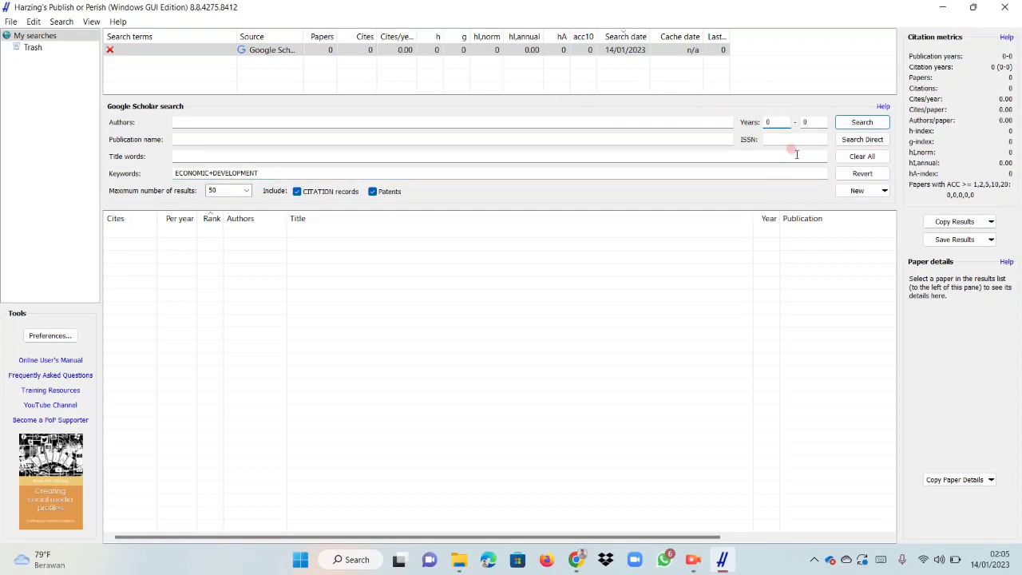
key("BackSpace")
type("2015")
left_click(815, 121)
key("BackSpace")
type("2022")
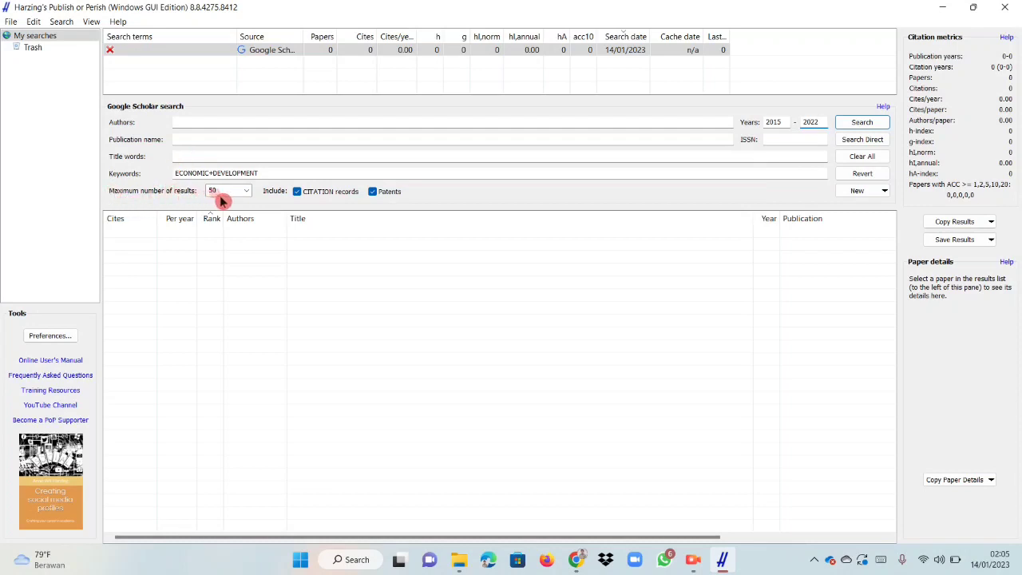
Choose 50 as the maximum number of results and run the Google Scholar search.
left_click(248, 194)
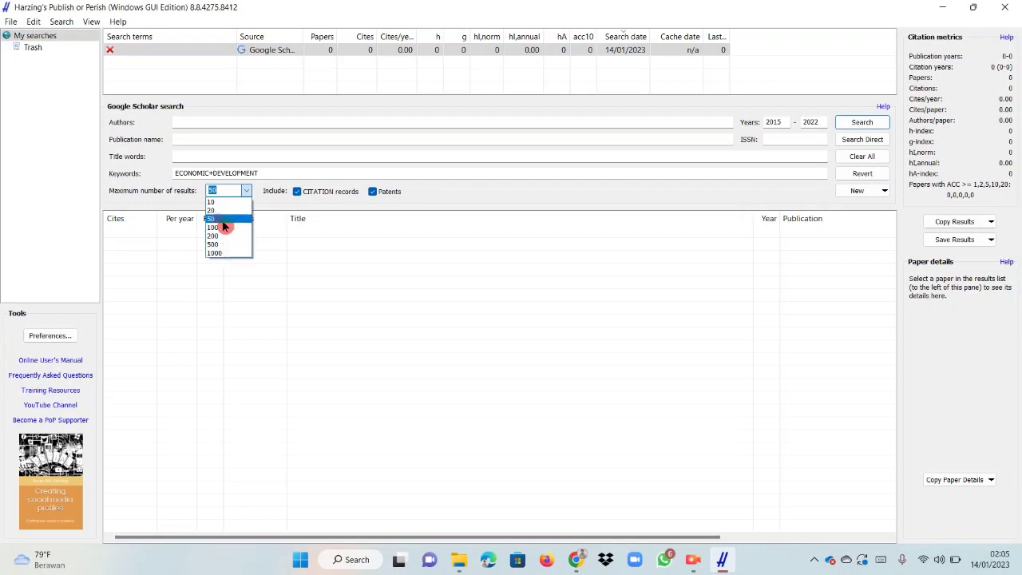
left_click(222, 220)
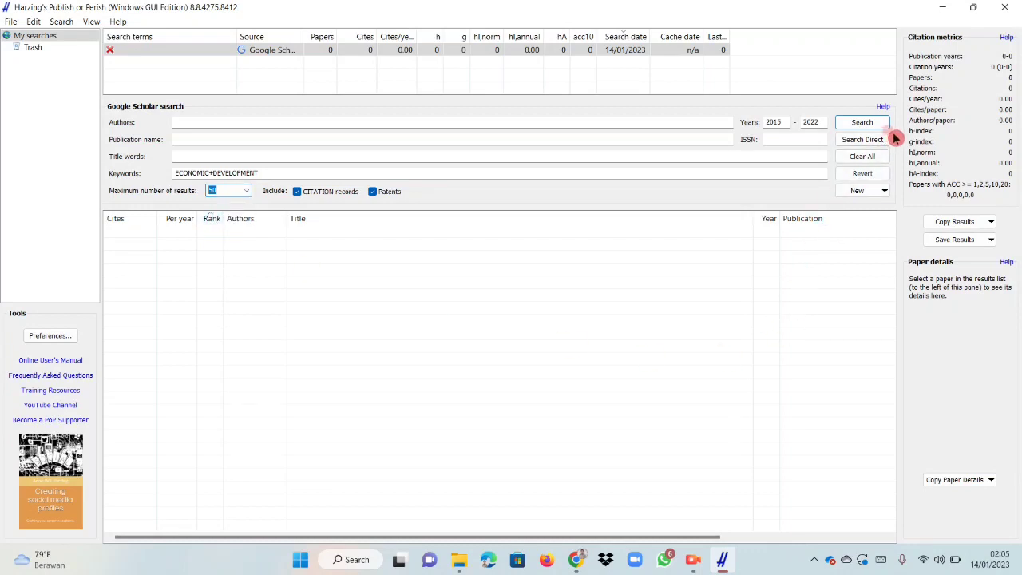
left_click(867, 123)
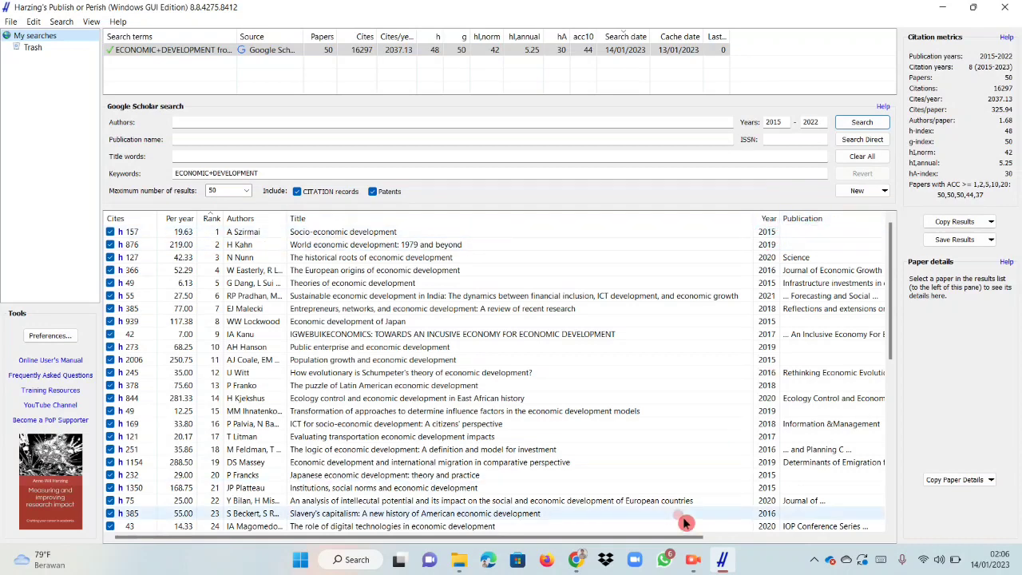
Examine the listed papers with their publication, publisher and type details, and review the formats available for saving the results.
left_click_drag(703, 535, 872, 565)
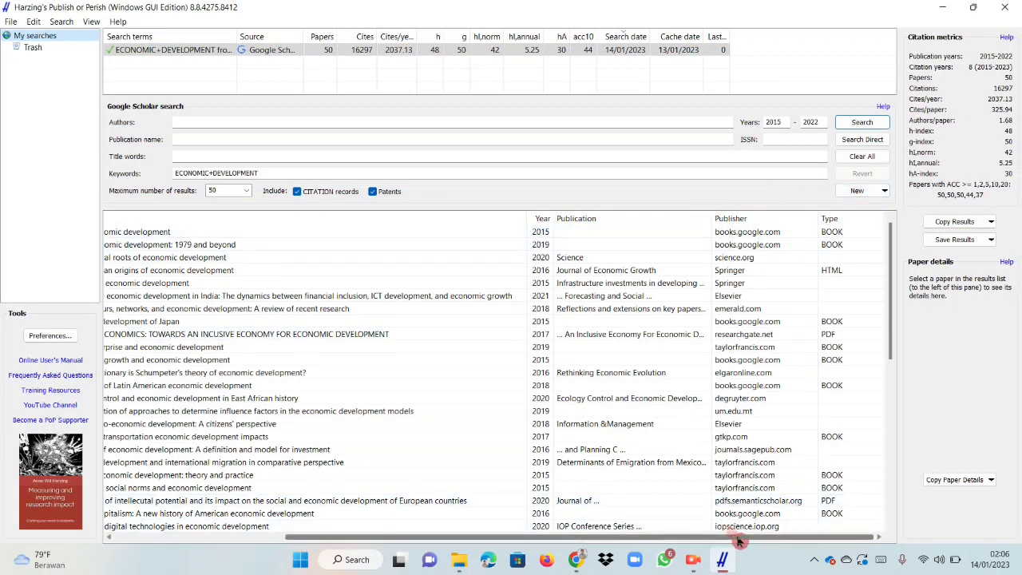
left_click_drag(736, 539, 537, 551)
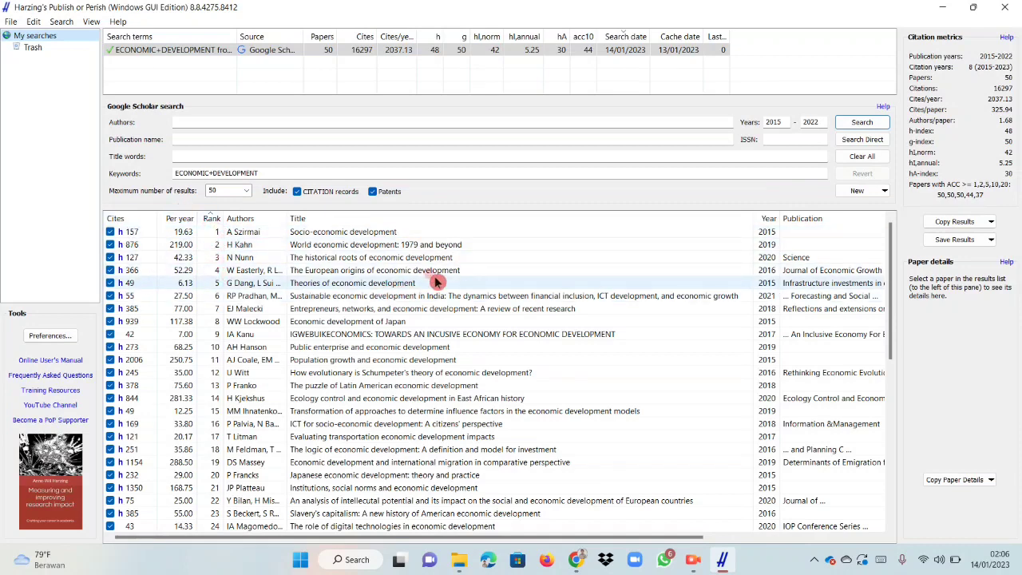
scroll(359, 268, "down", 8)
scroll(375, 360, "up", 8)
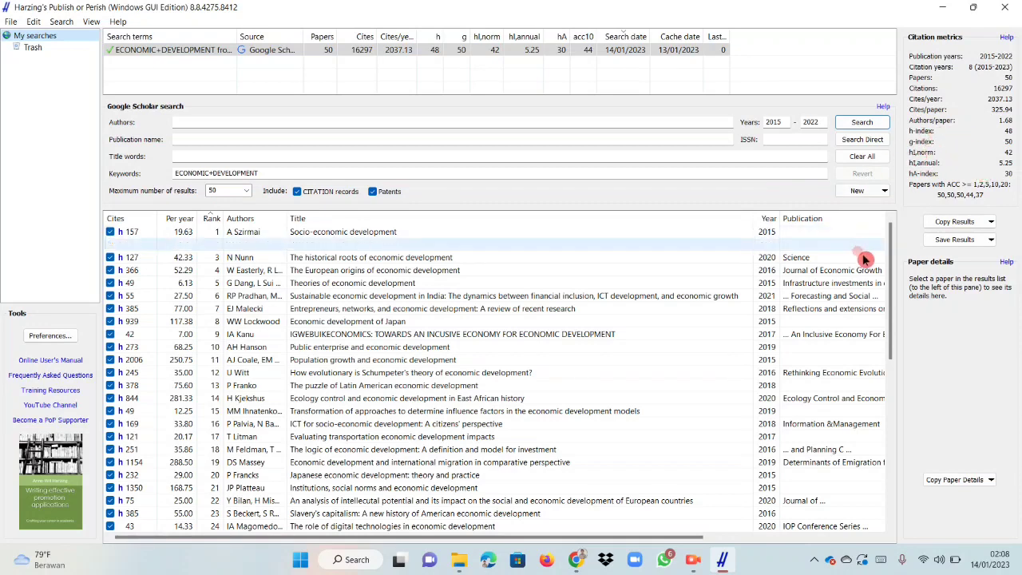
scroll(543, 359, "down", 5)
scroll(543, 360, "up", 5)
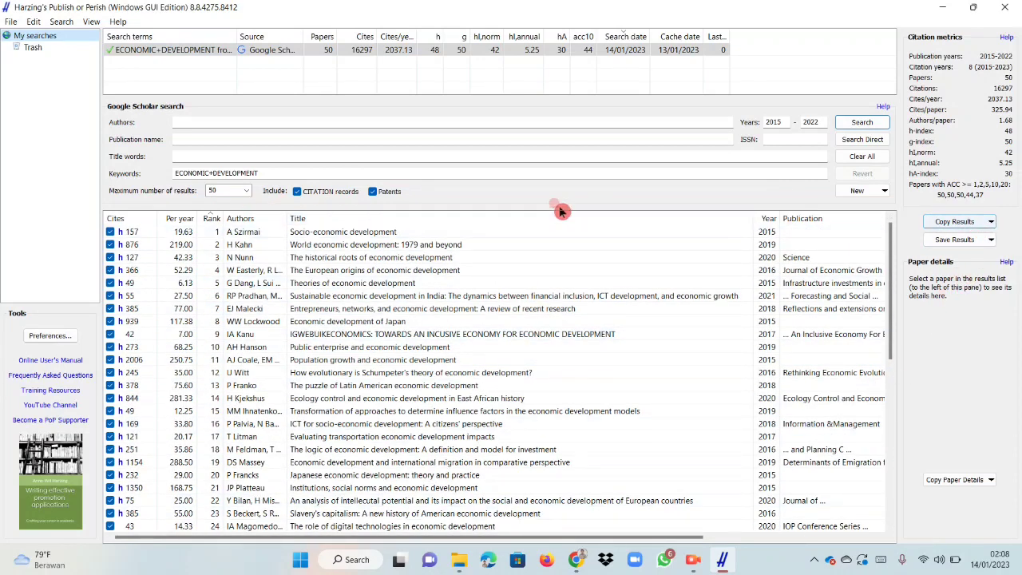
left_click(984, 240)
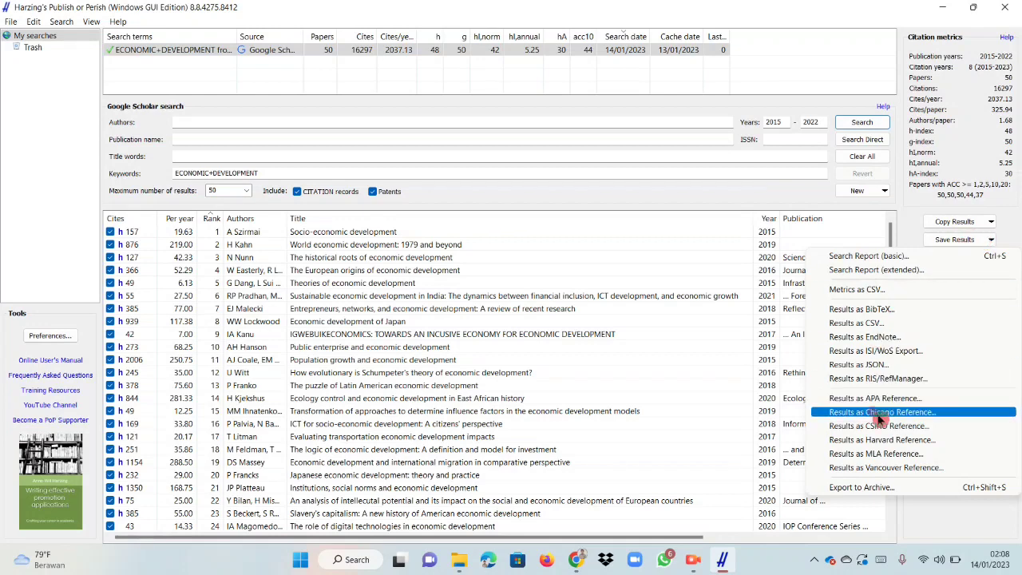
left_click(907, 224)
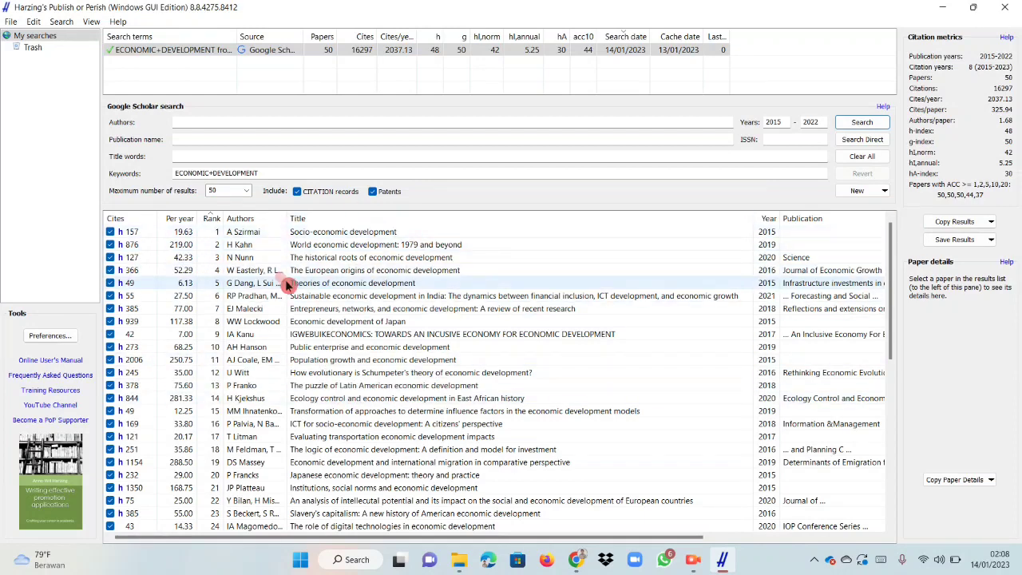
Open the first-ranked paper, Socio-economic development, in the browser, and return to Publish or Perish to view the results' publisher details.
left_click(331, 233)
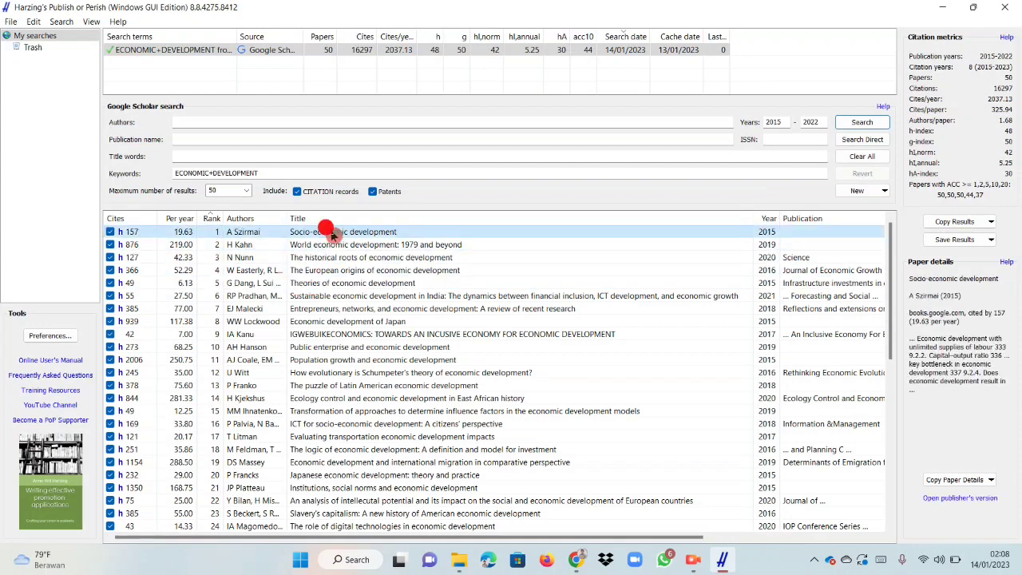
double_click(331, 233)
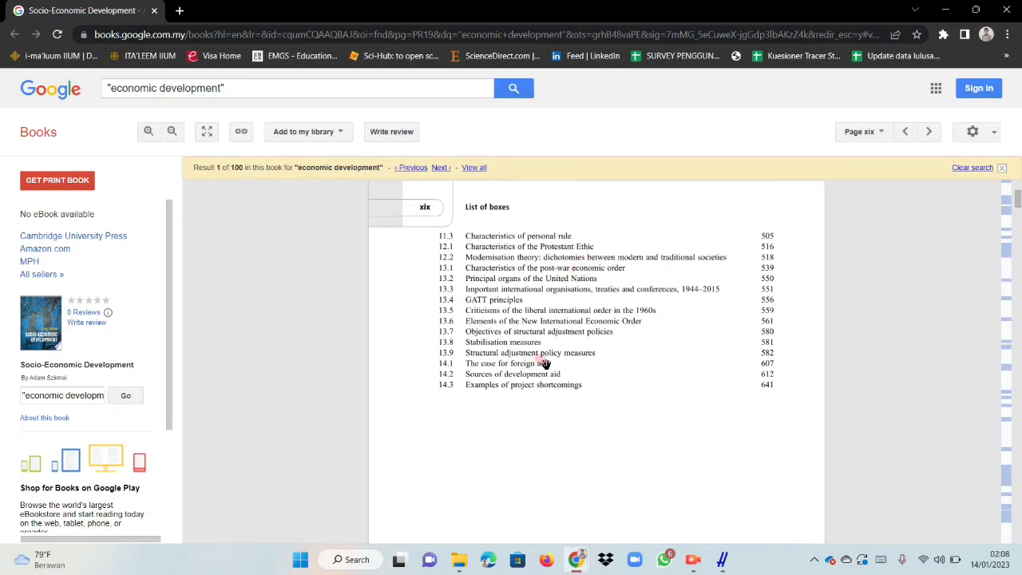
left_click(722, 563)
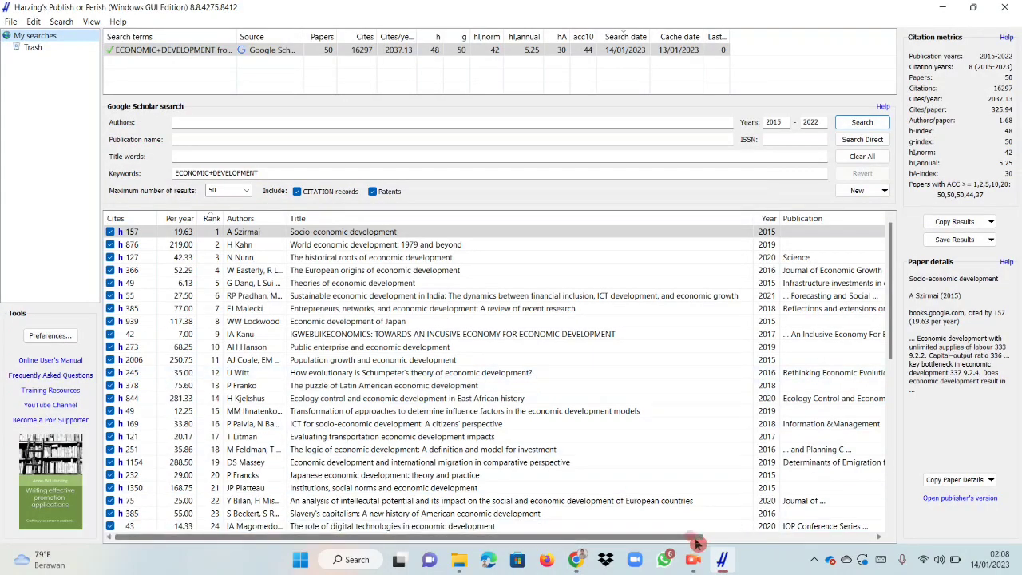
left_click_drag(696, 543, 787, 540)
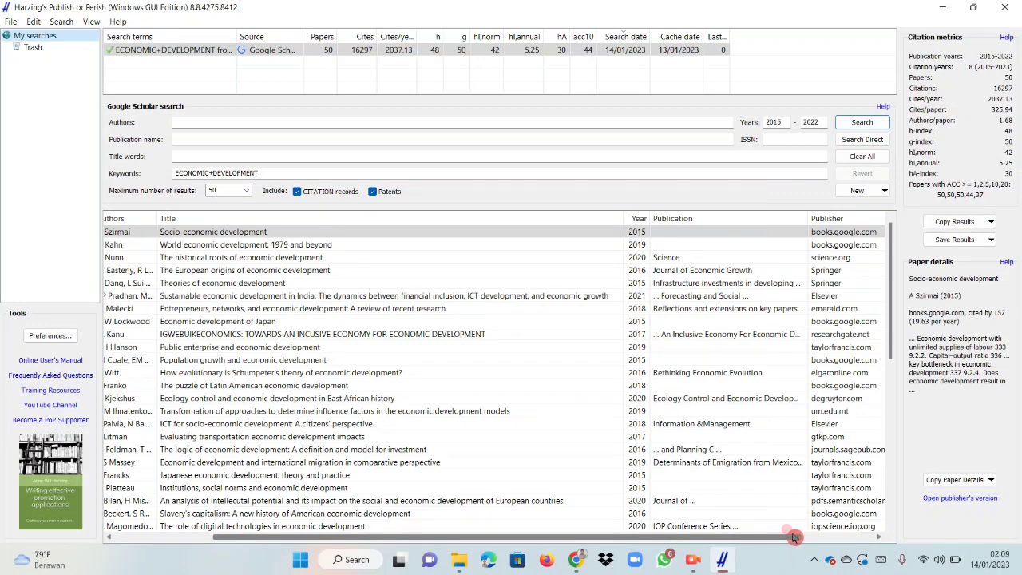
left_click_drag(792, 538, 686, 538)
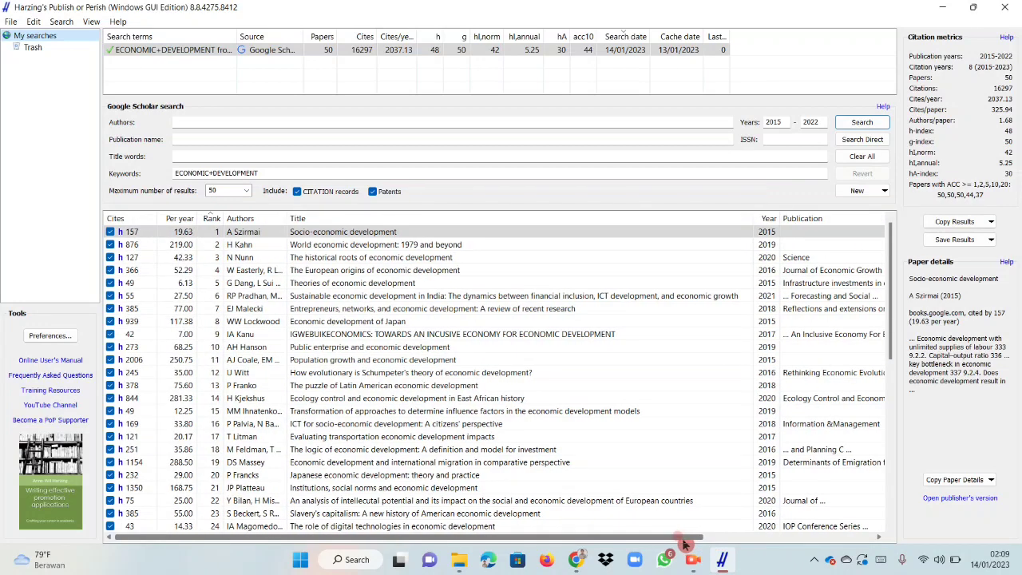
Open the paper on sustainable economic development in India in the browser, look over its ScienceDirect page and return to Publish or Perish.
double_click(393, 297)
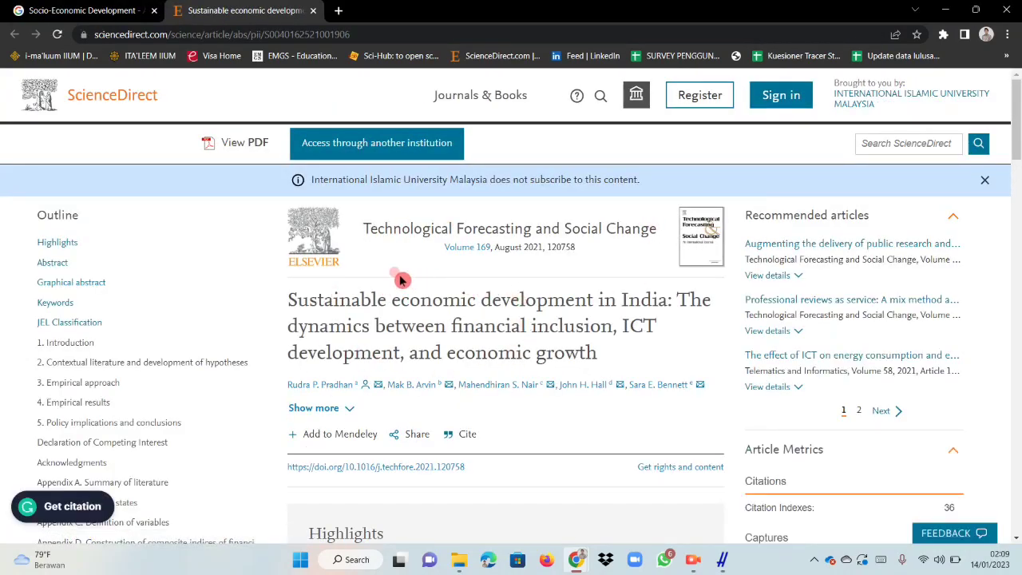
scroll(380, 292, "down", 2)
scroll(479, 309, "up", 2)
left_click(723, 561)
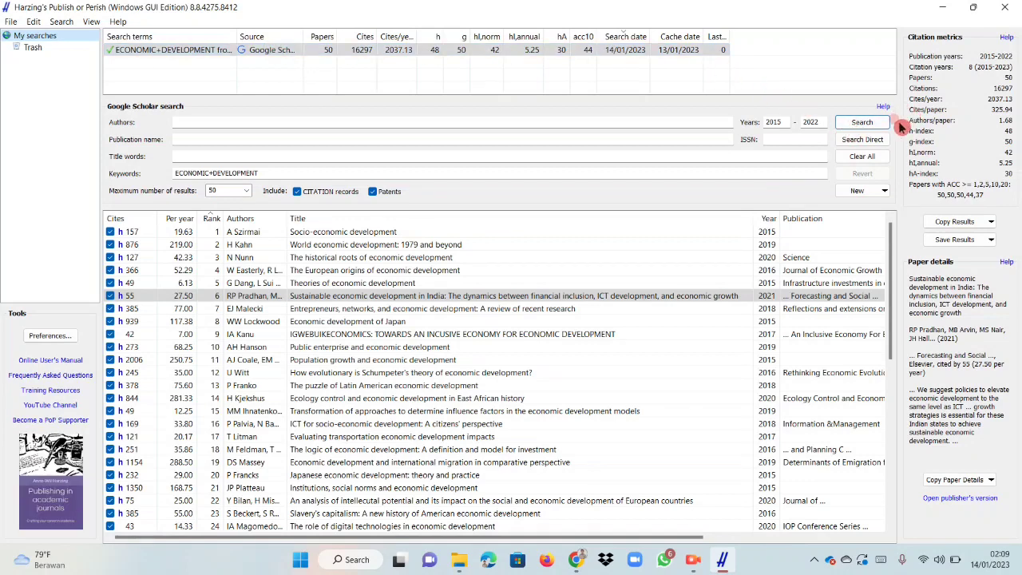
Start a direct search with the same Google Scholar criteria and cancel it while it is in progress.
left_click(862, 140)
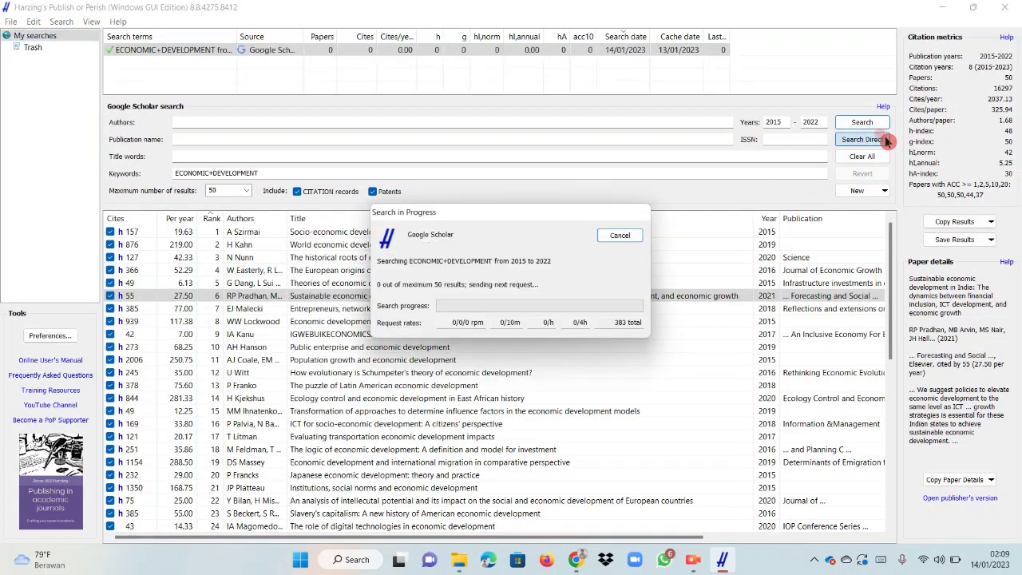
left_click(625, 237)
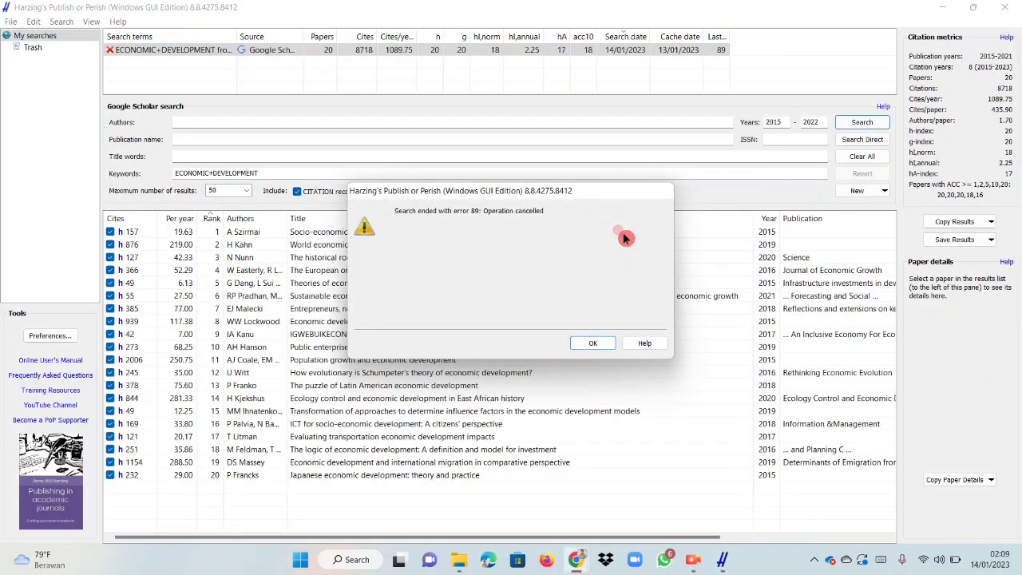
left_click(602, 342)
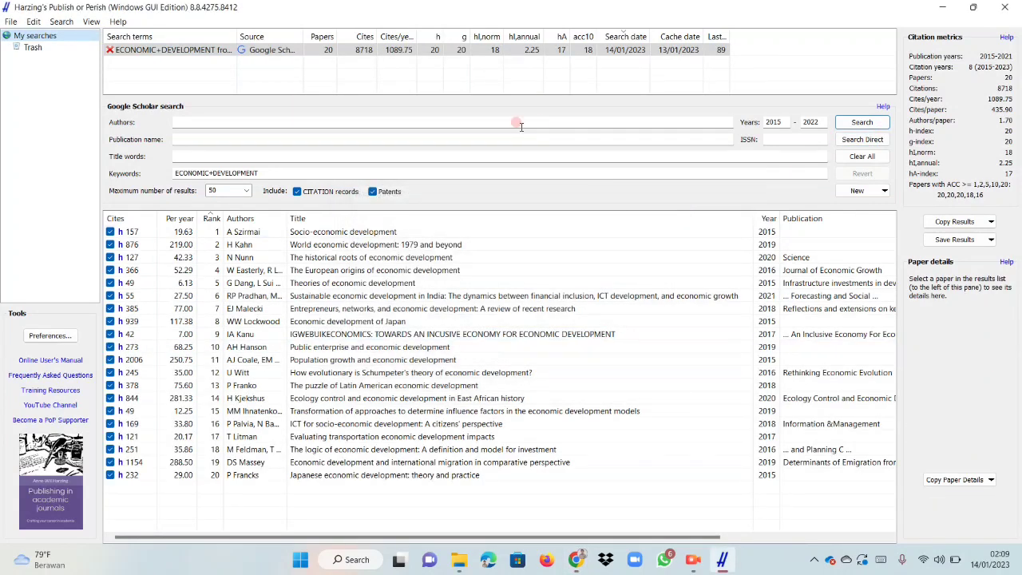
left_click(456, 115)
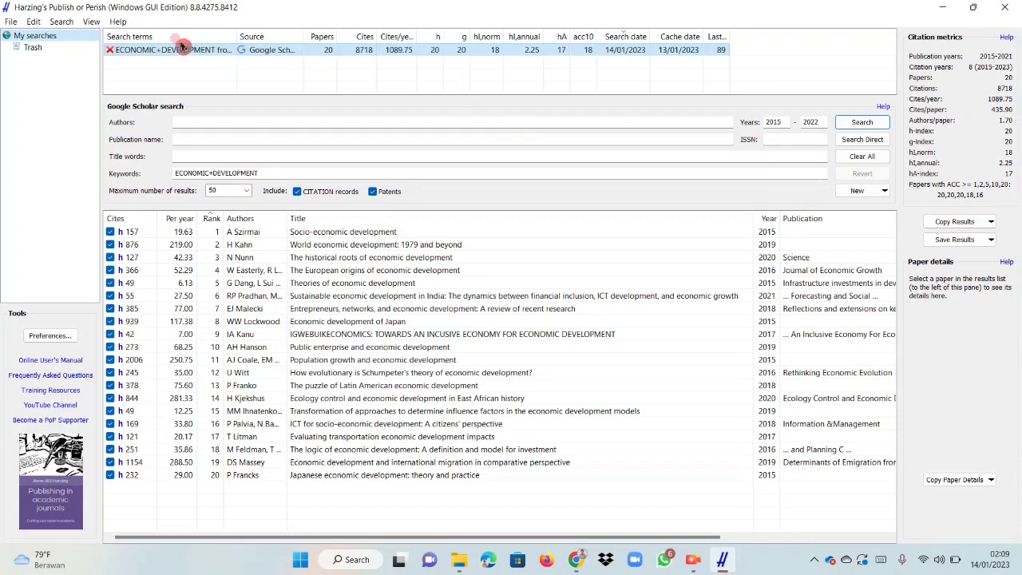
Create a new Scopus search and enter ECONOMIC+DEVELOPMENT as its keywords.
left_click(30, 22)
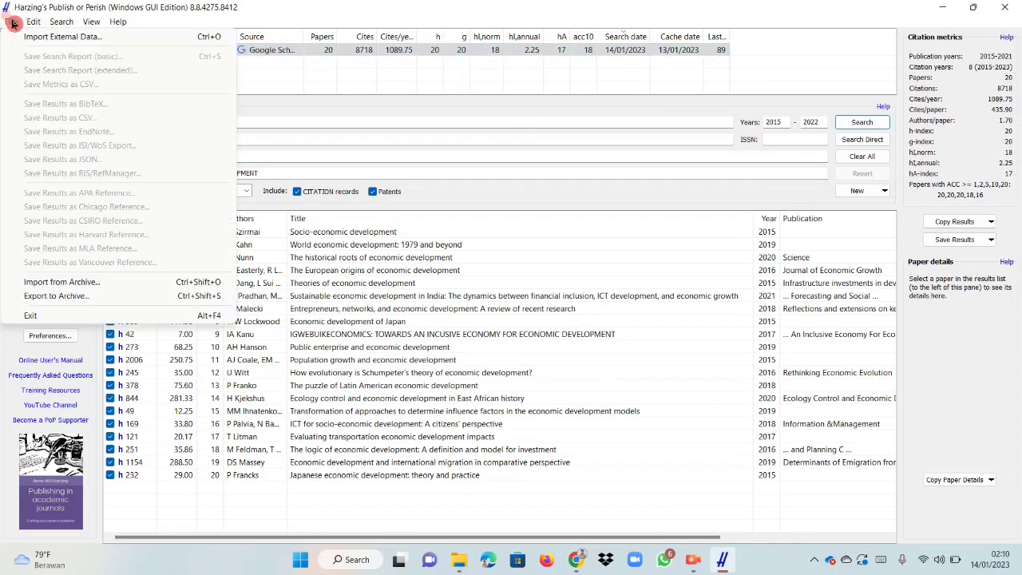
left_click(61, 22)
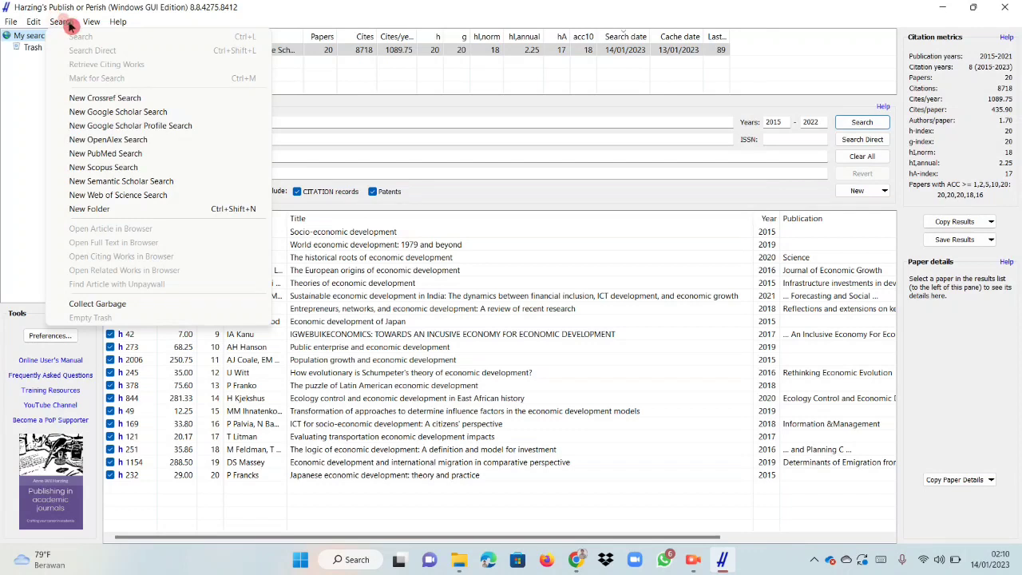
left_click(112, 167)
left_click(461, 190)
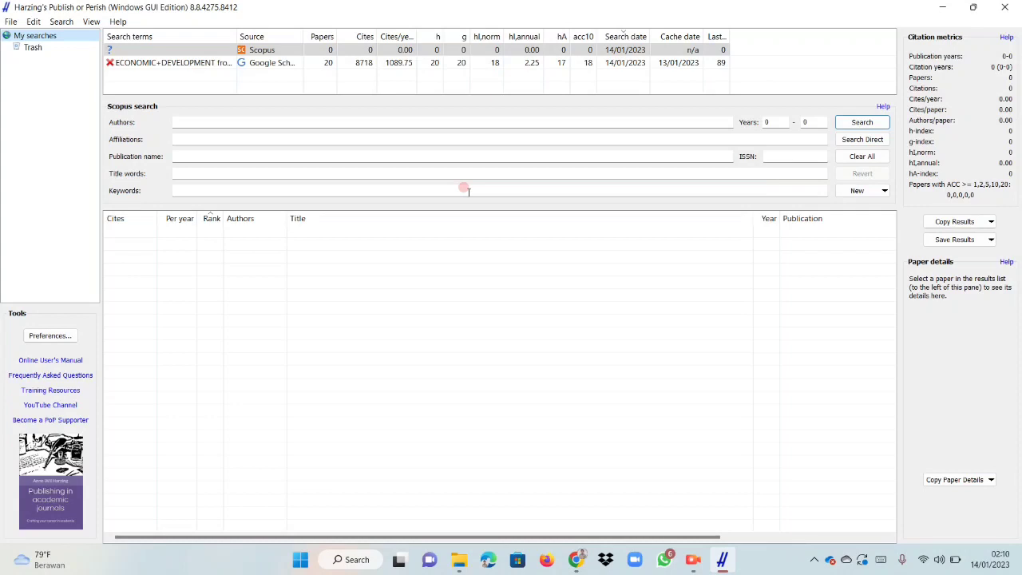
left_click(464, 190)
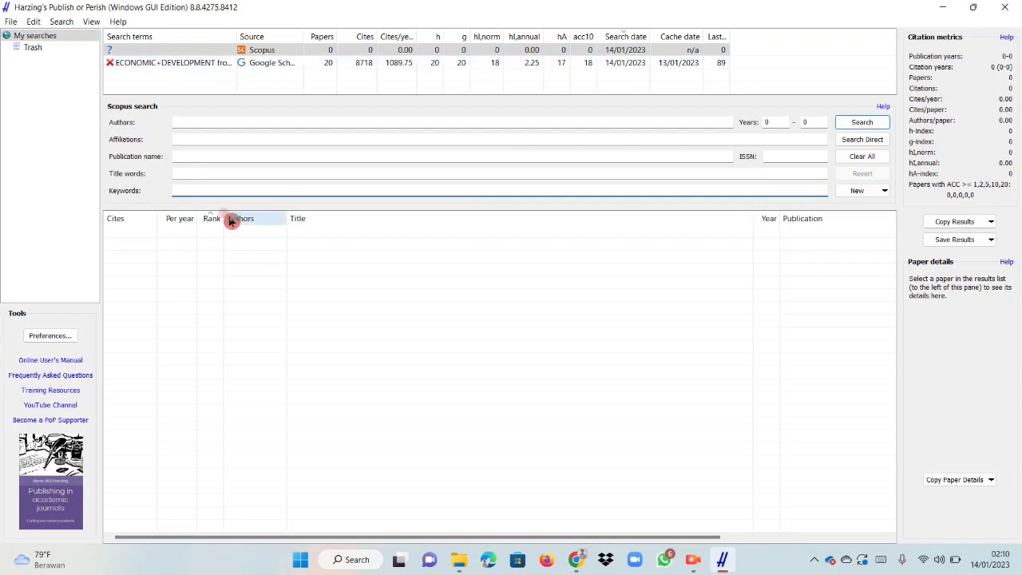
left_click(182, 191)
type("ECONOM")
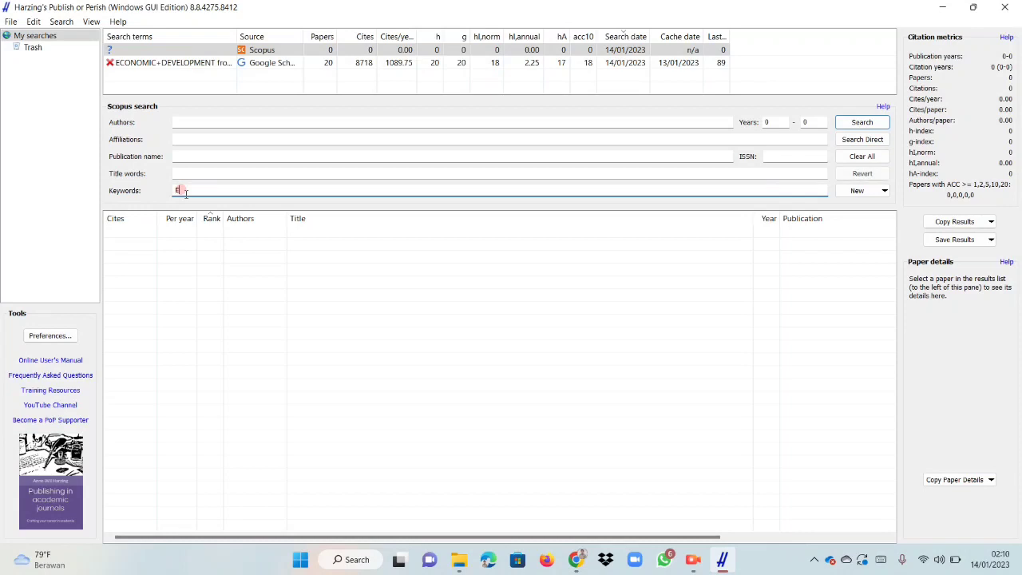
type("IC+DEVELOPMENT")
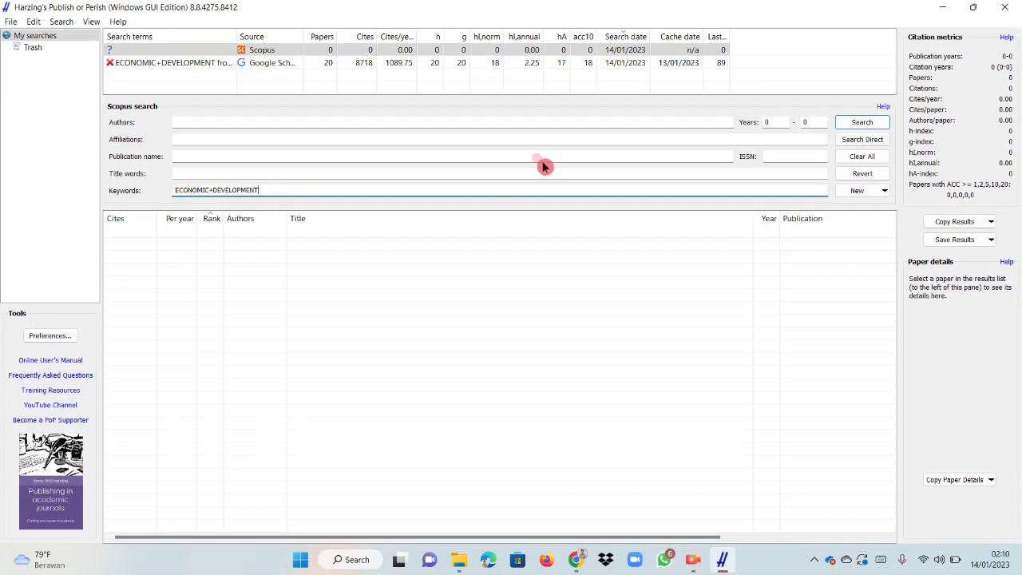
Limit the Scopus search to the years 2015 to 2022 and run it.
left_click(768, 122)
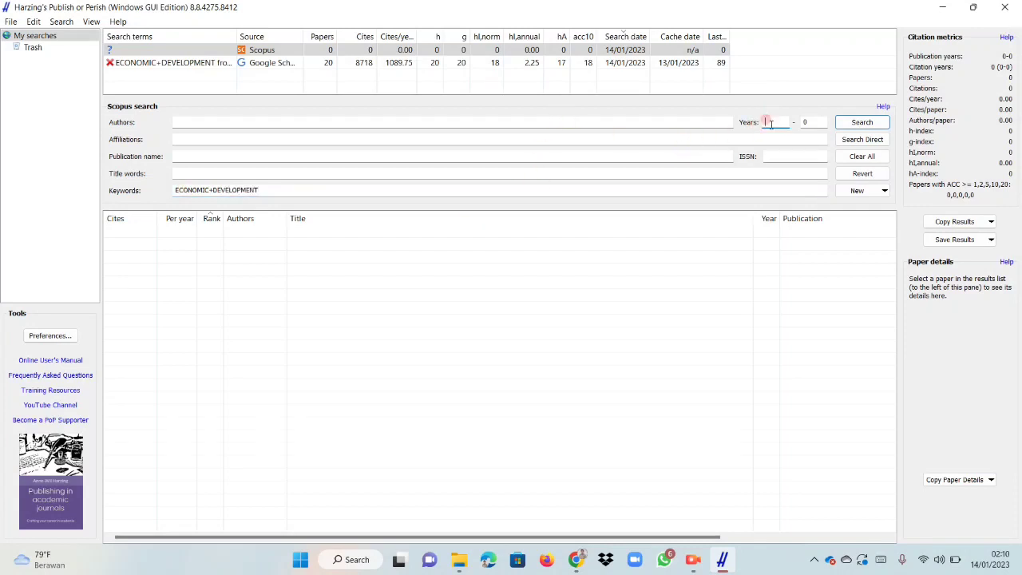
type("2015")
left_click(810, 122)
key("BackSpace")
type("3")
key("BackSpace")
type("2022")
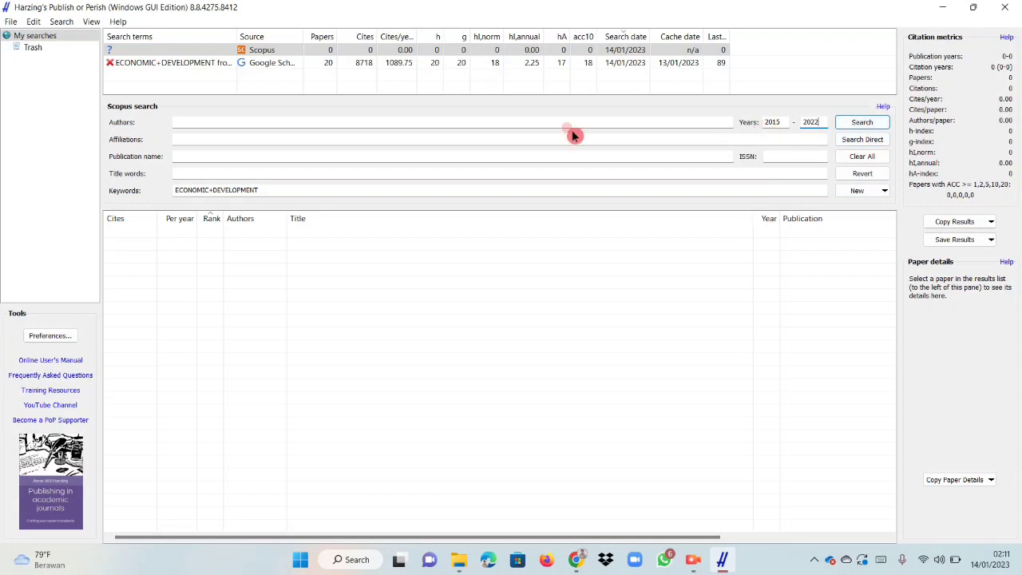
left_click(860, 124)
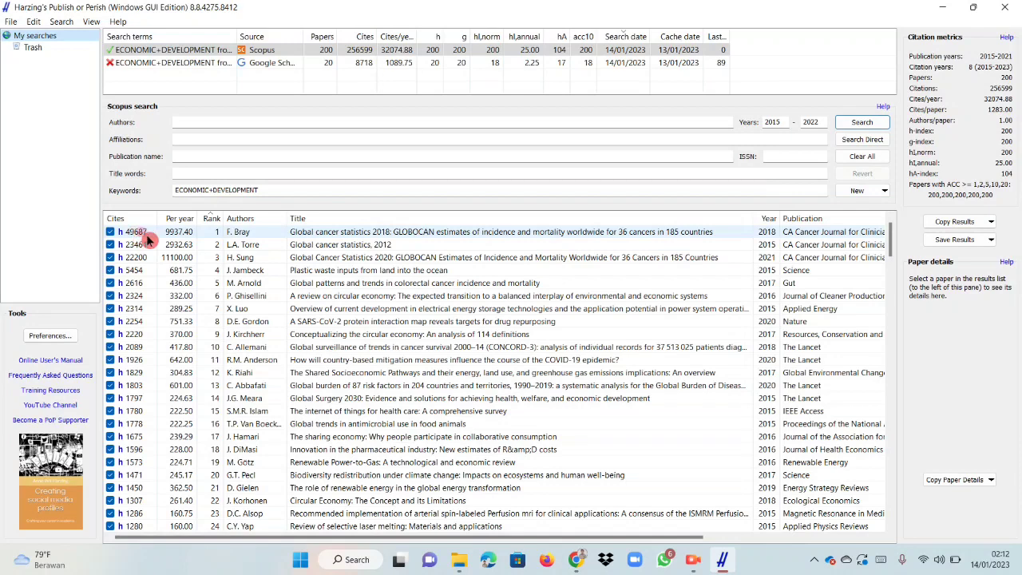
Look through the Scopus results, checking the details of the two top-ranked papers and the publication, publisher and type information.
left_click(406, 233)
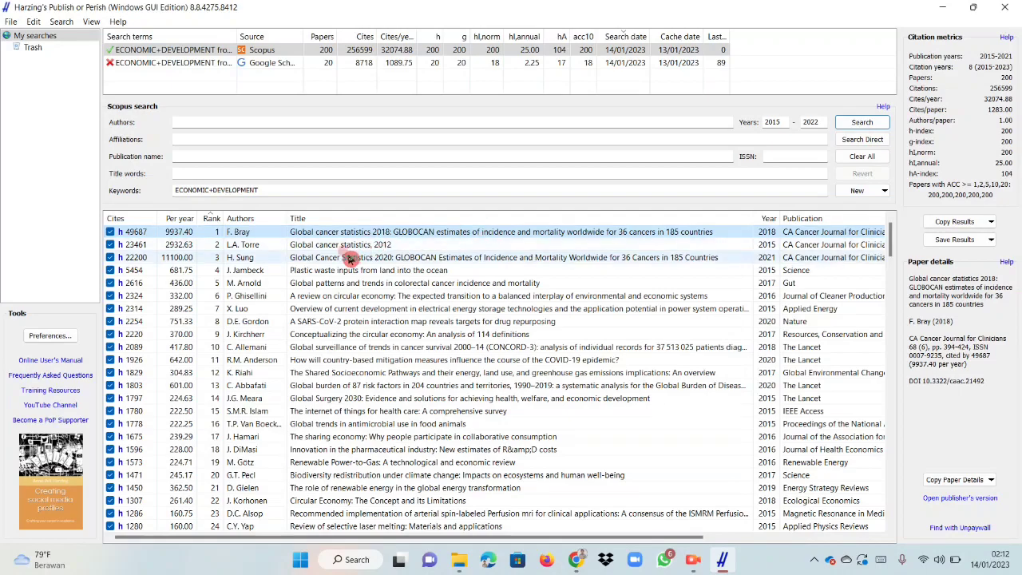
scroll(357, 253, "down", 3)
scroll(357, 253, "down", 5)
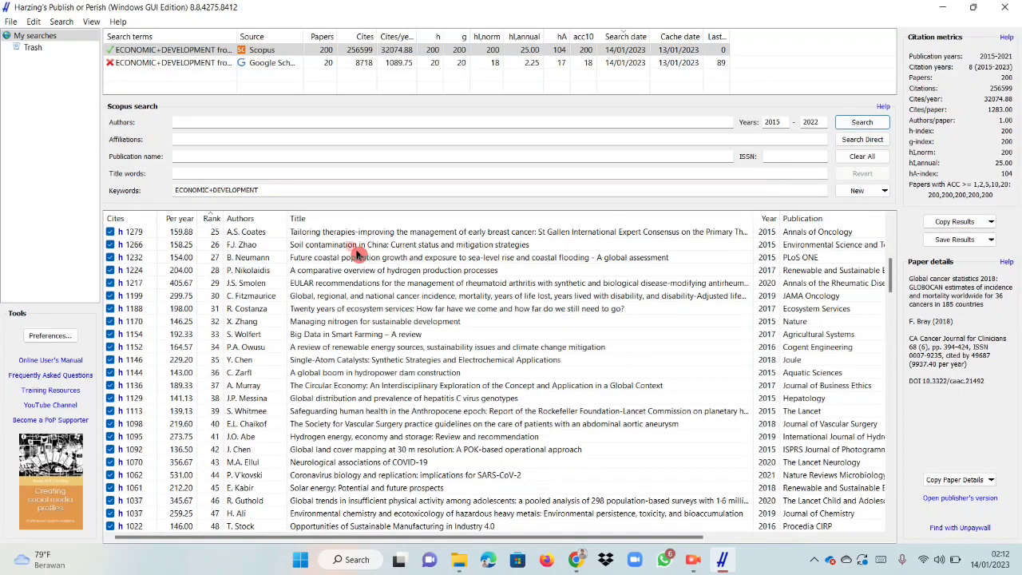
scroll(357, 253, "up", 5)
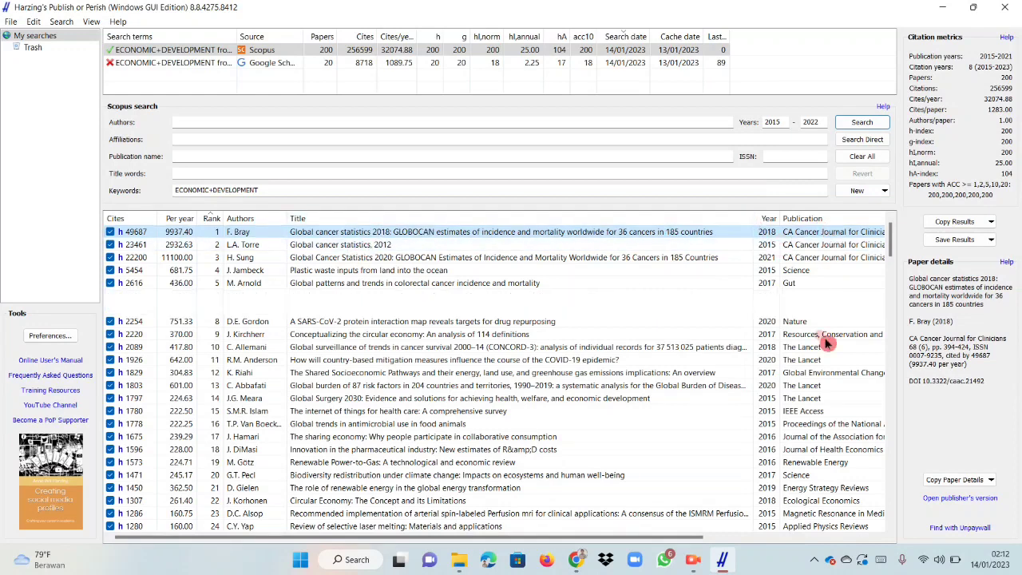
left_click_drag(686, 539, 881, 525)
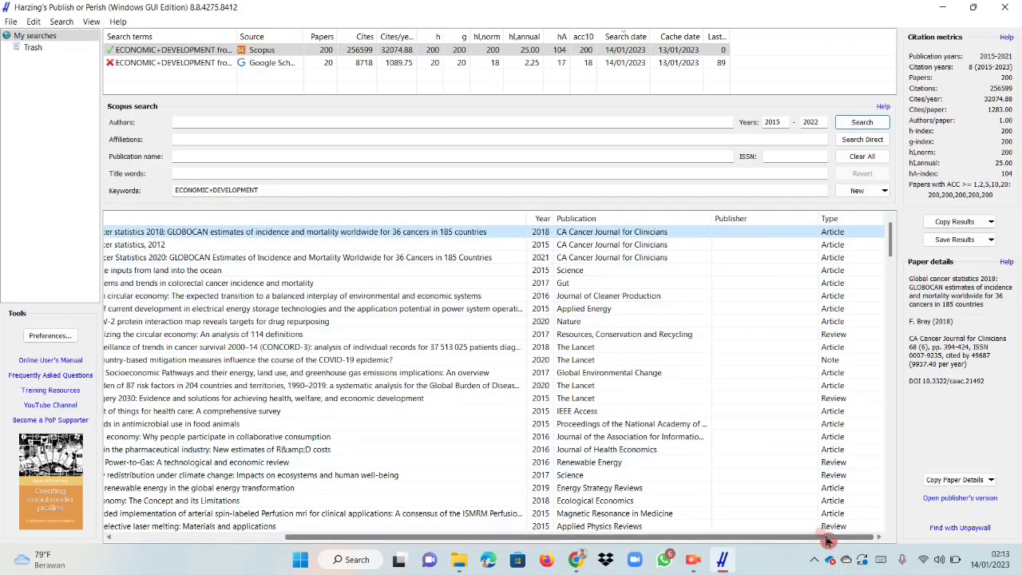
left_click_drag(828, 538, 583, 557)
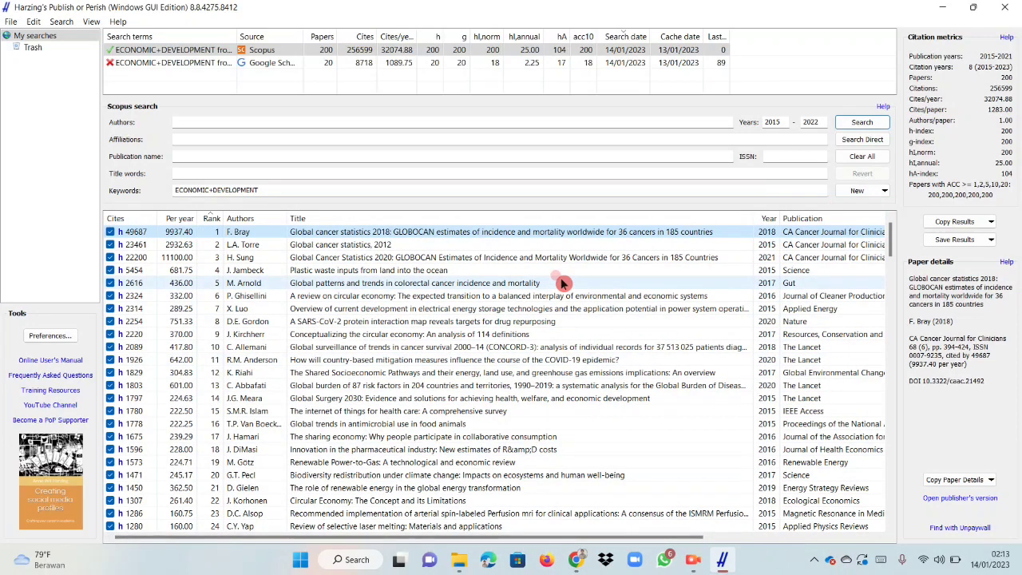
left_click(561, 249)
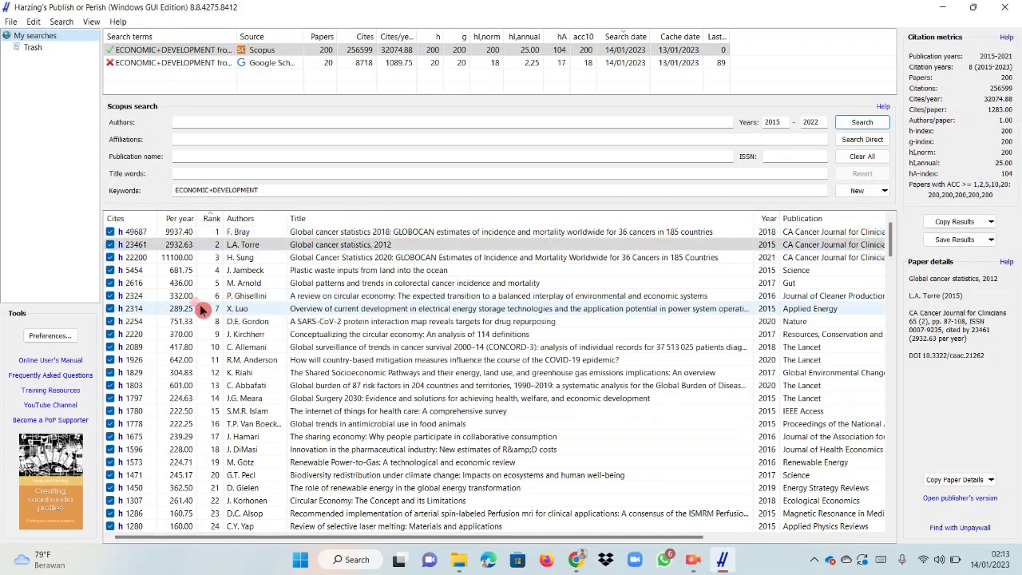
Open the sixth-ranked paper, A review on circular economy, in the browser and look over its abstract, introduction and section snippets on ScienceDirect.
right_click(317, 299)
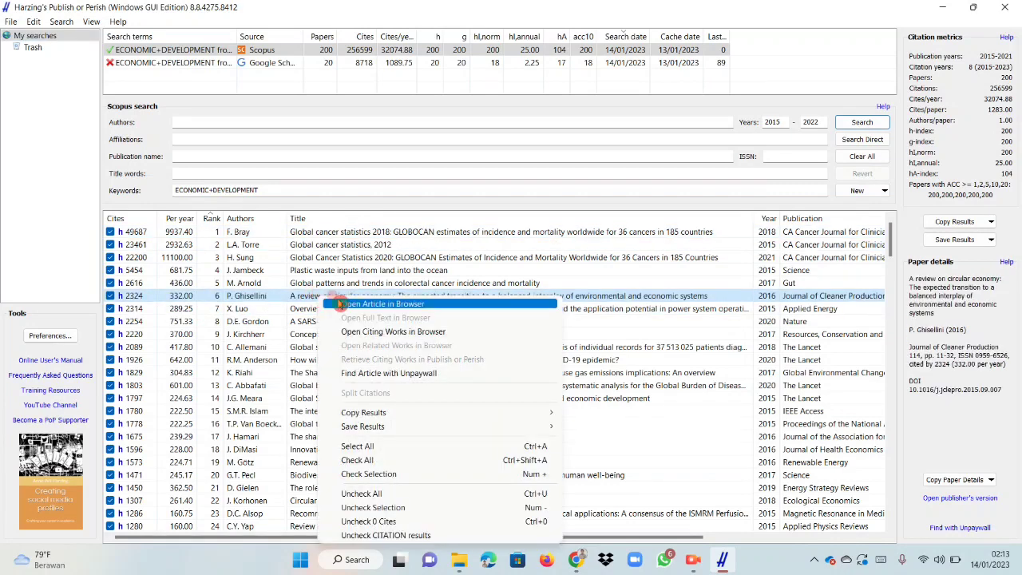
left_click(351, 306)
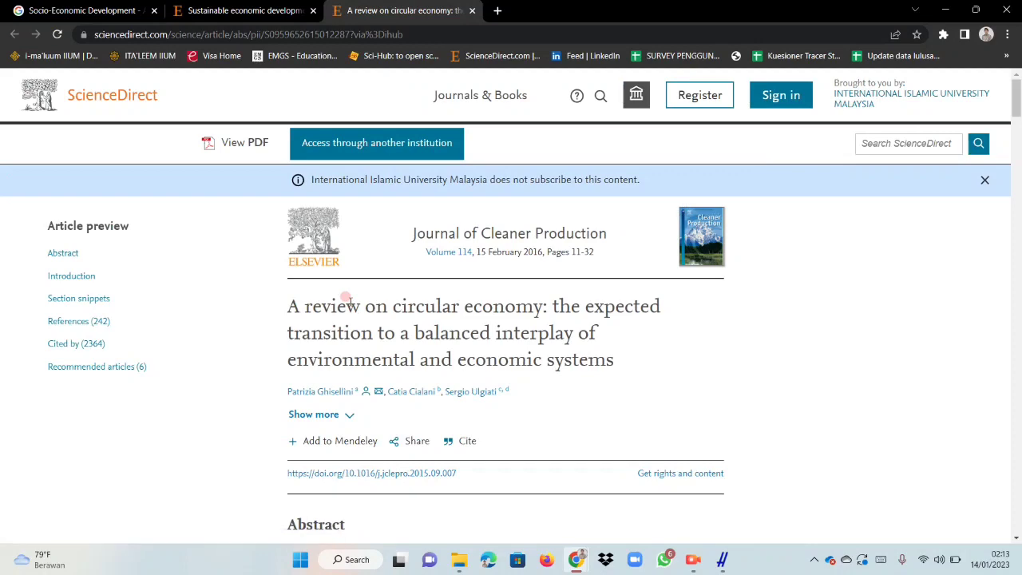
scroll(349, 287, "down", 2)
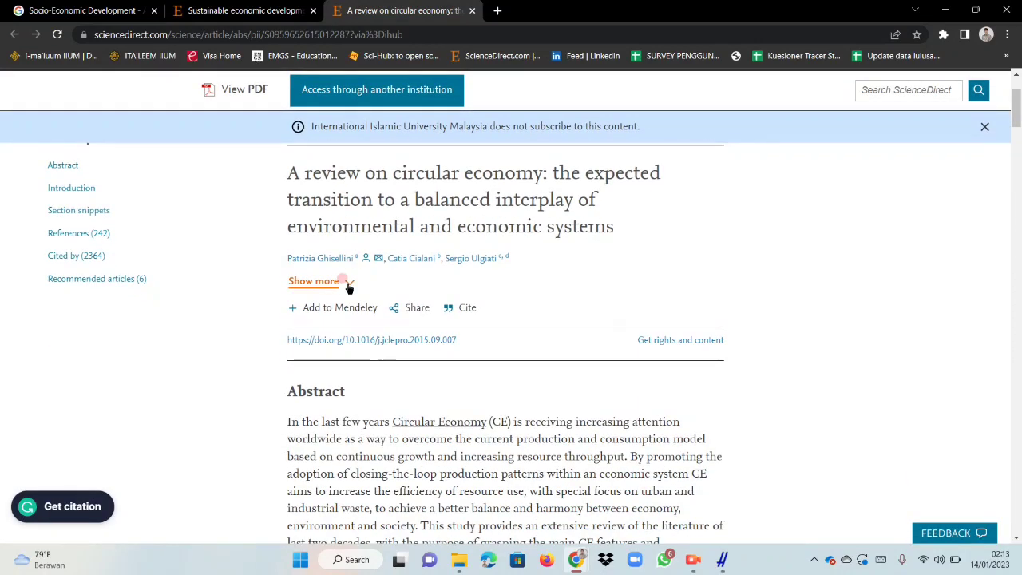
scroll(612, 255, "up", 2)
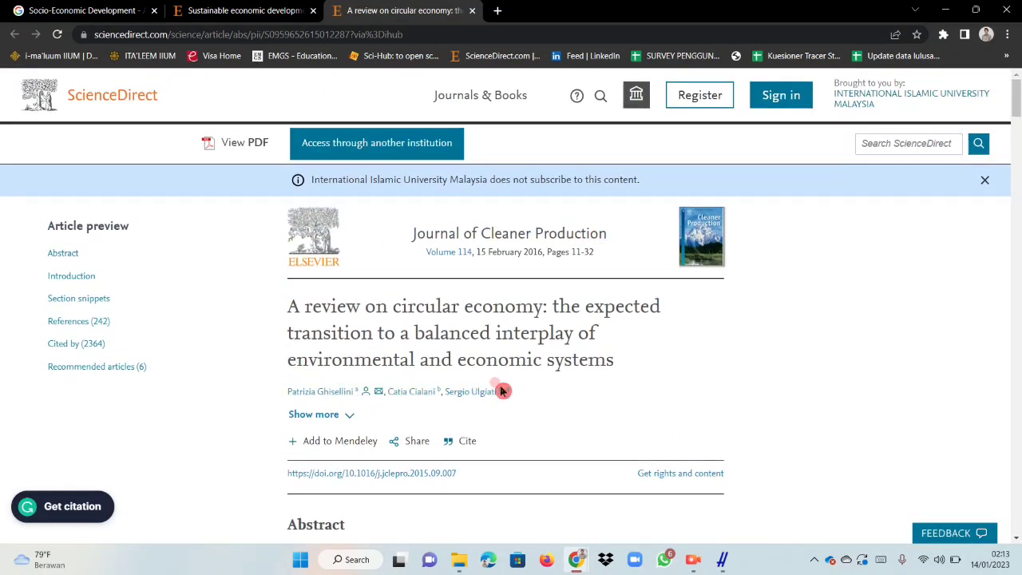
scroll(506, 403, "down", 1)
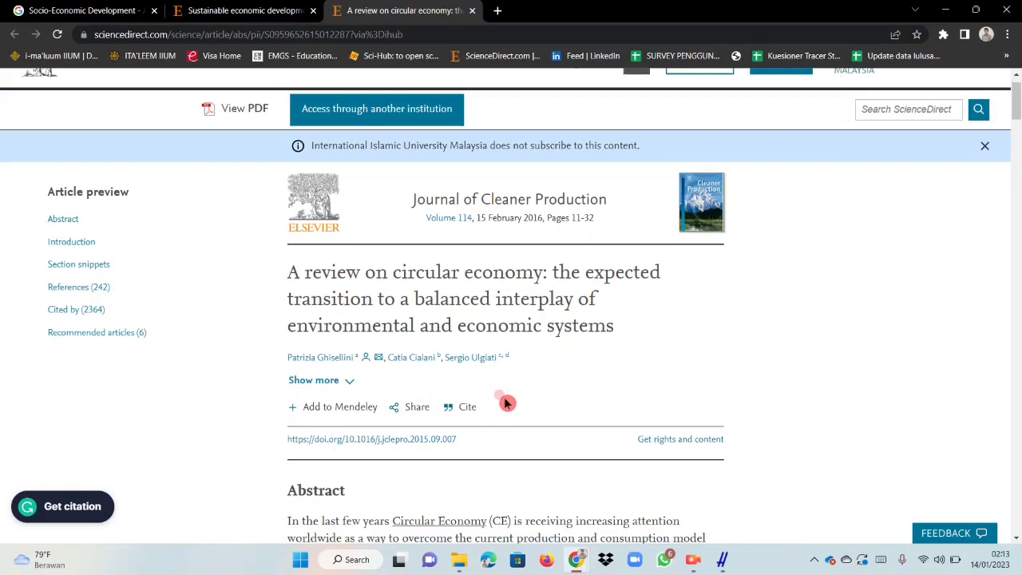
scroll(493, 260, "down", 3)
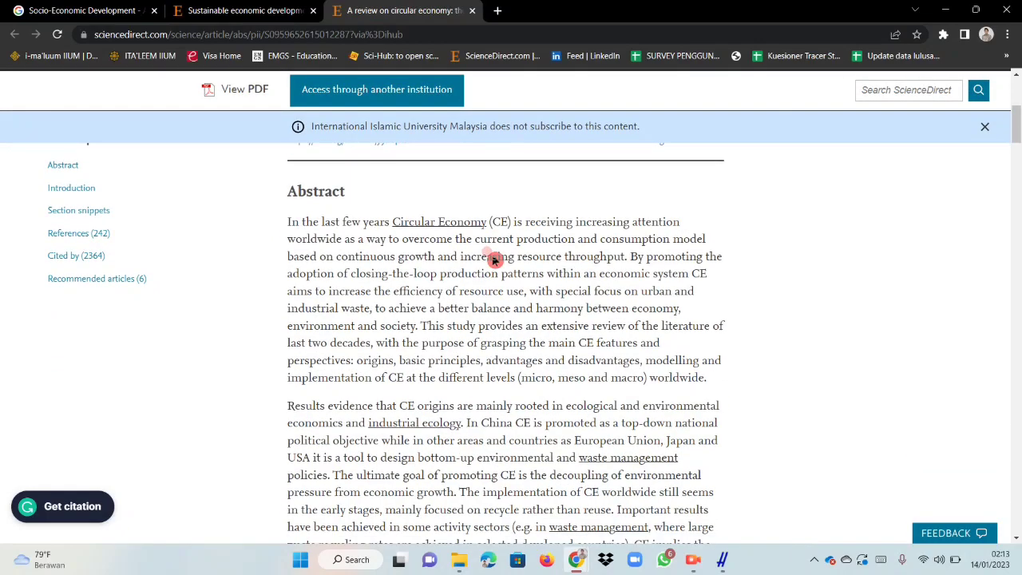
scroll(550, 237, "down", 8)
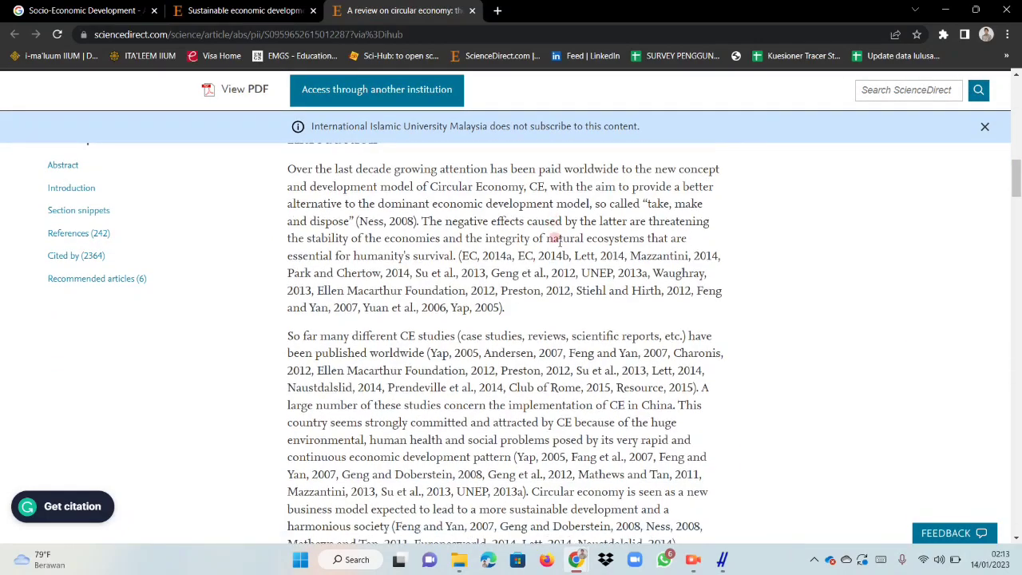
scroll(557, 239, "down", 15)
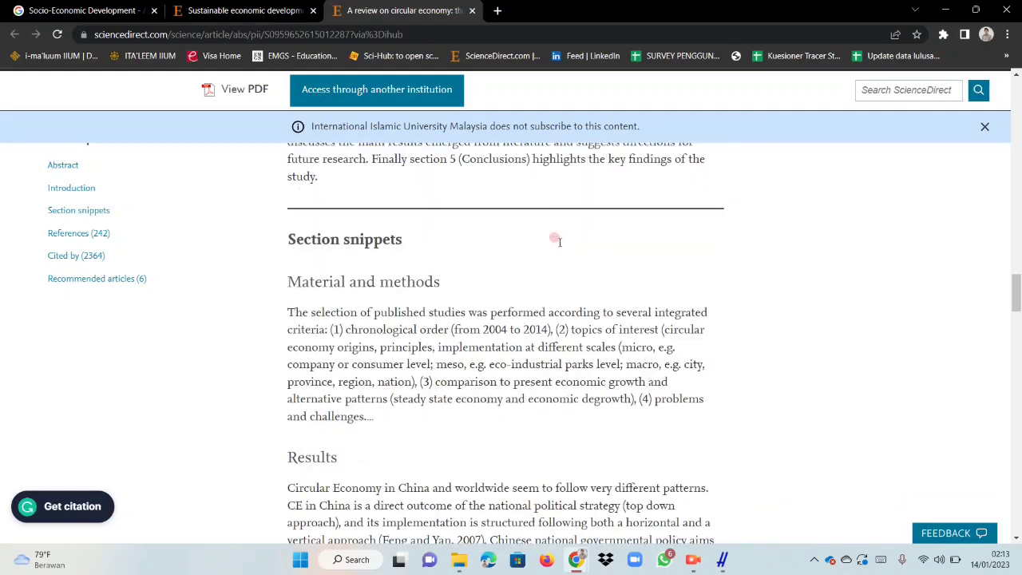
scroll(556, 240, "down", 4)
scroll(556, 240, "up", 6)
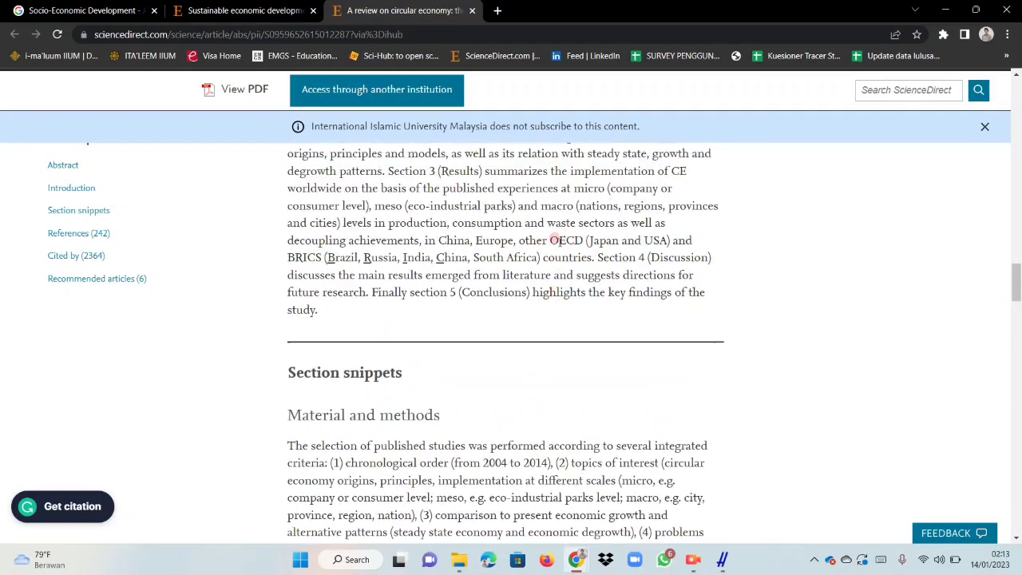
scroll(557, 239, "up", 4)
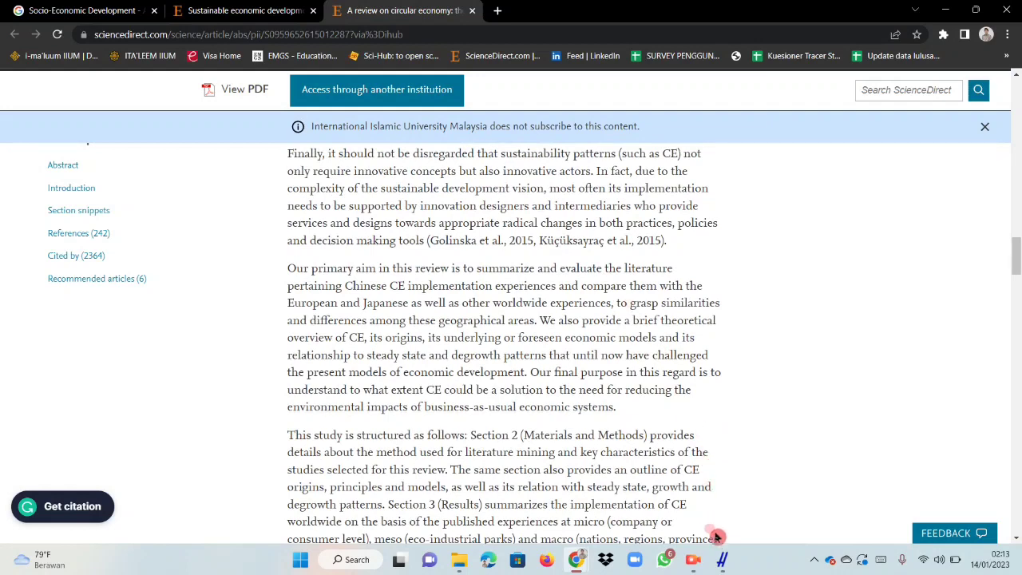
Return to Publish or Perish and browse the titles in the Scopus results list, ending at the top-ranked papers.
left_click(722, 559)
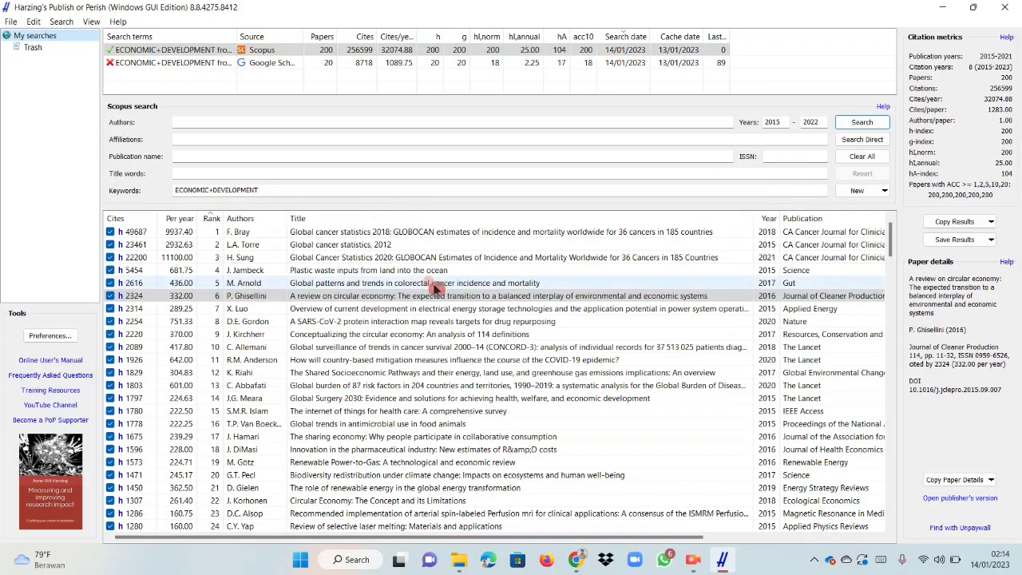
scroll(435, 288, "down", 16)
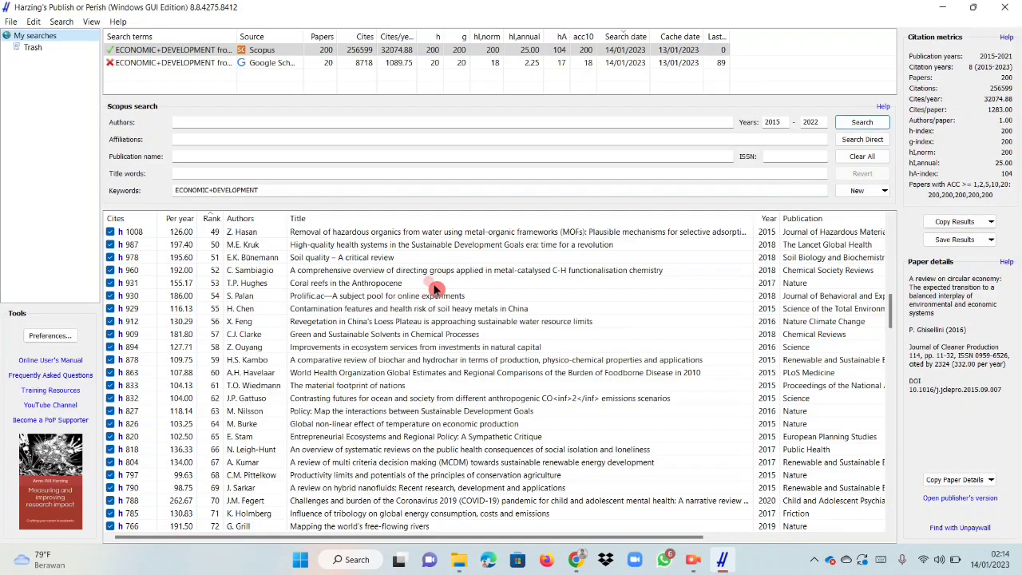
left_click_drag(891, 315, 895, 230)
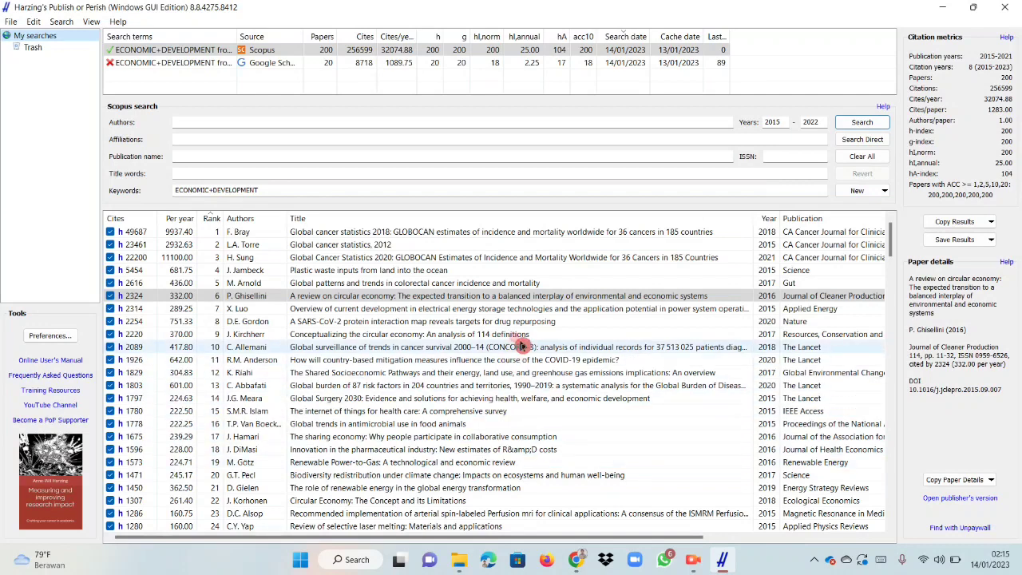
scroll(559, 319, "down", 6)
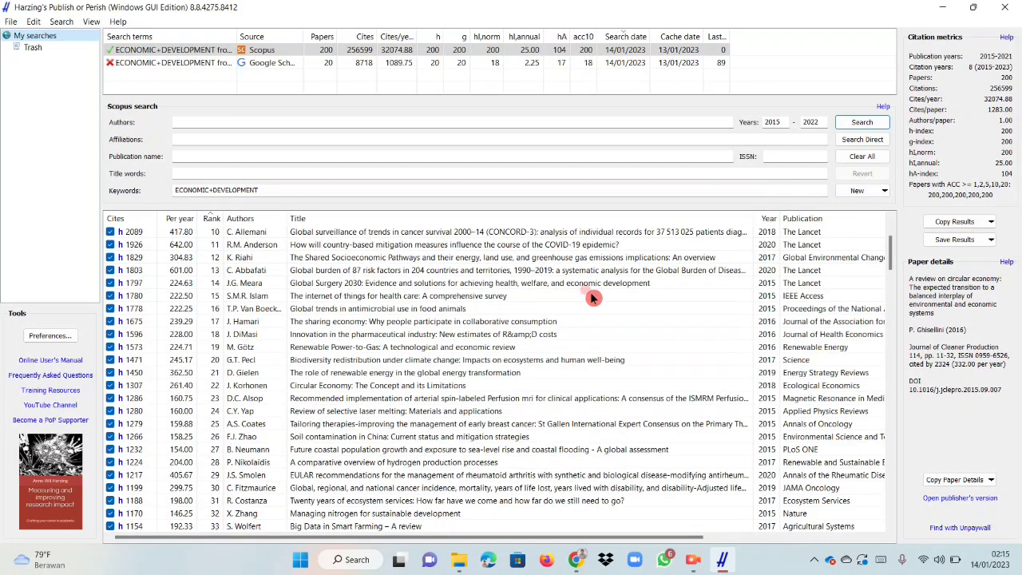
scroll(592, 297, "up", 4)
scroll(592, 297, "up", 2)
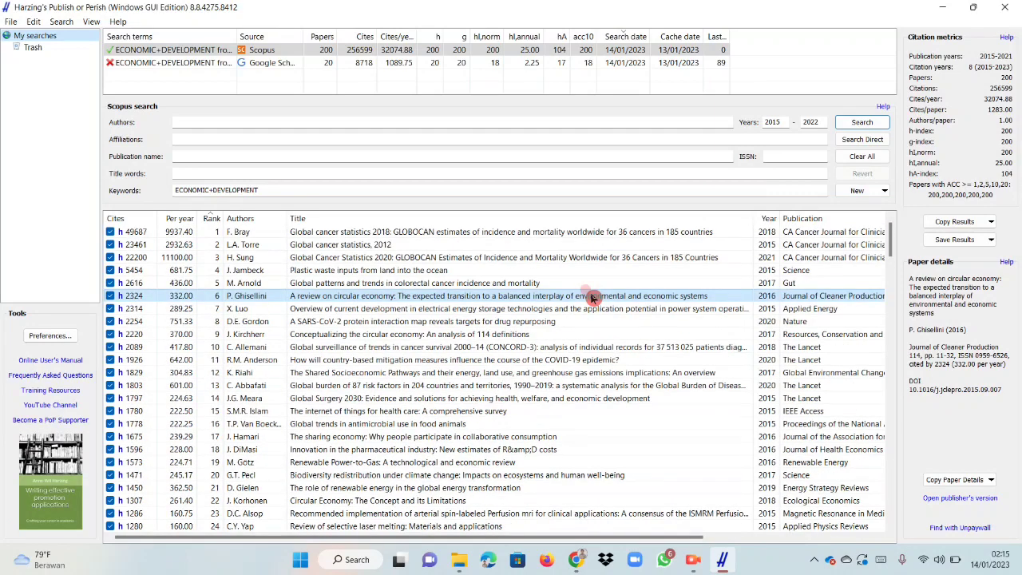